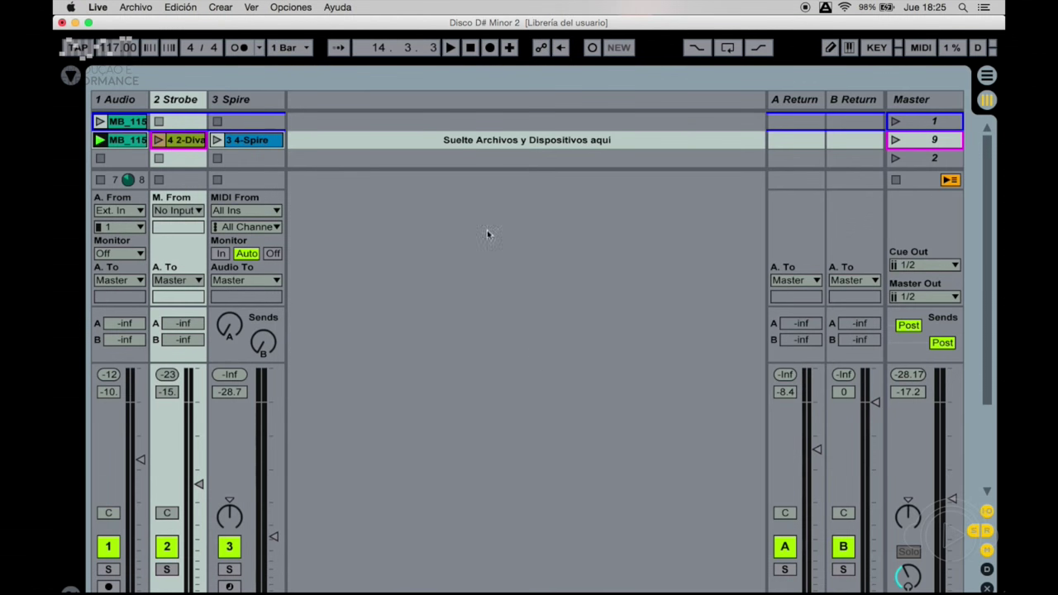
Load the Sugarbytes Thesys plug-in from the plug-in library onto a new MIDI track
click(71, 77)
scroll(380, 395, down, 5)
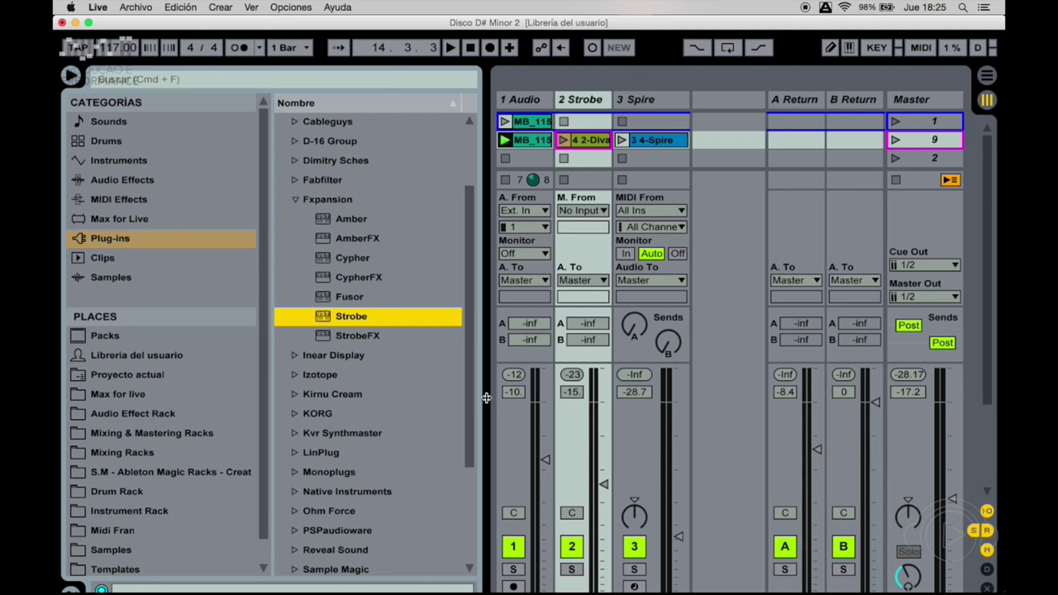
drag(486, 397, 474, 403)
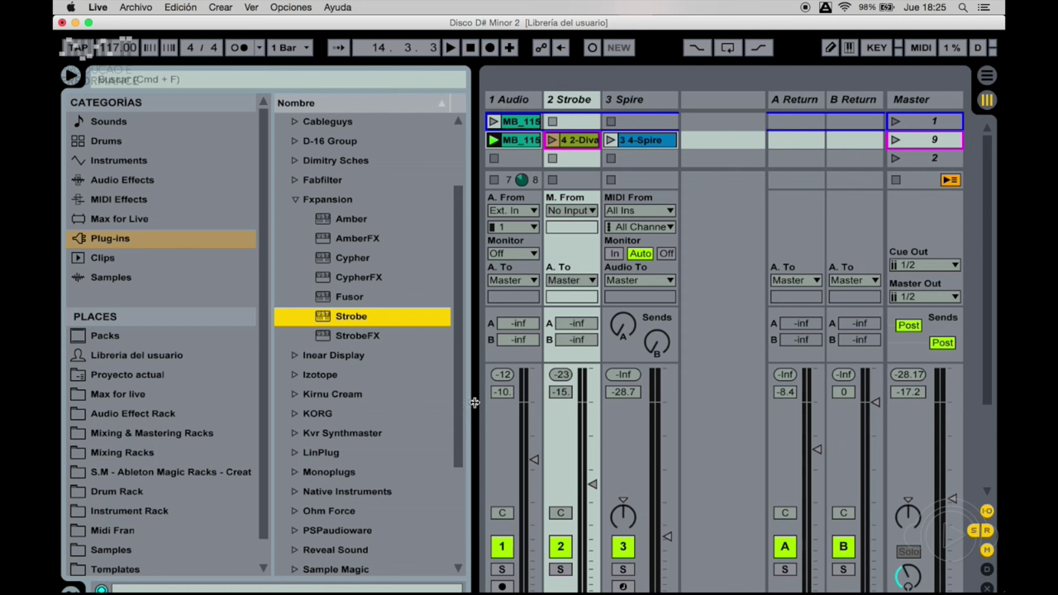
click(295, 200)
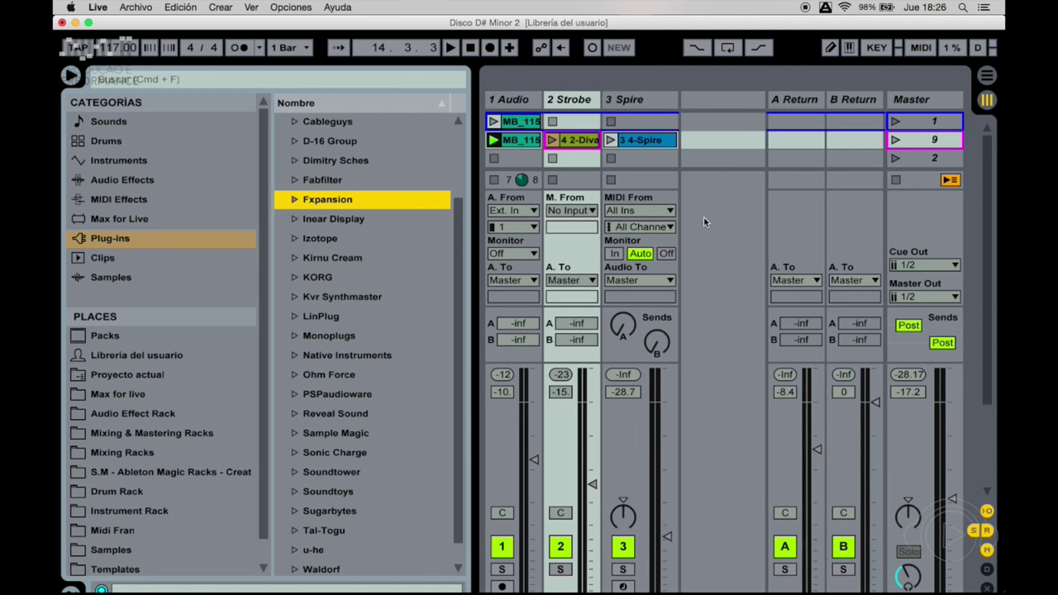
scroll(327, 298, down, 2)
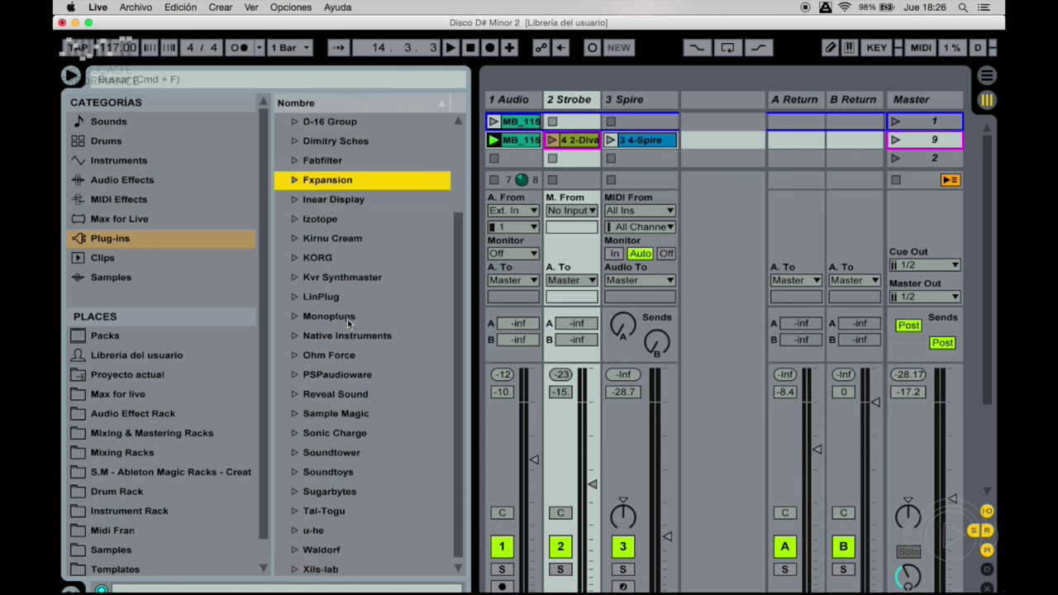
click(296, 493)
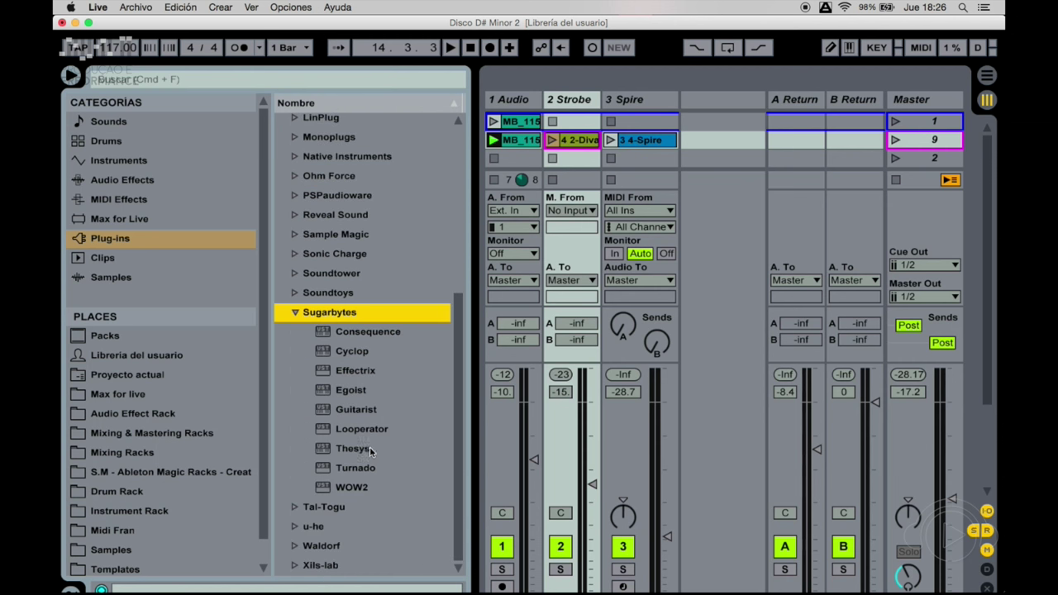
click(353, 451)
drag(572, 411, 716, 209)
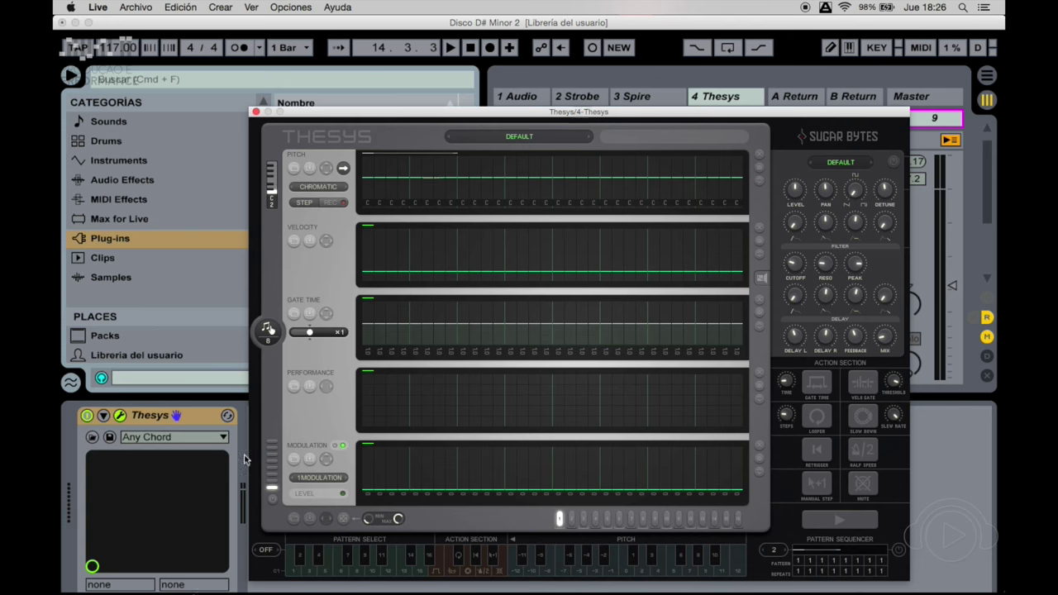
Switch to Safari and open the Thesys product page on the Sugar Bytes website to read its description
mouse_move(182, 583)
click(200, 564)
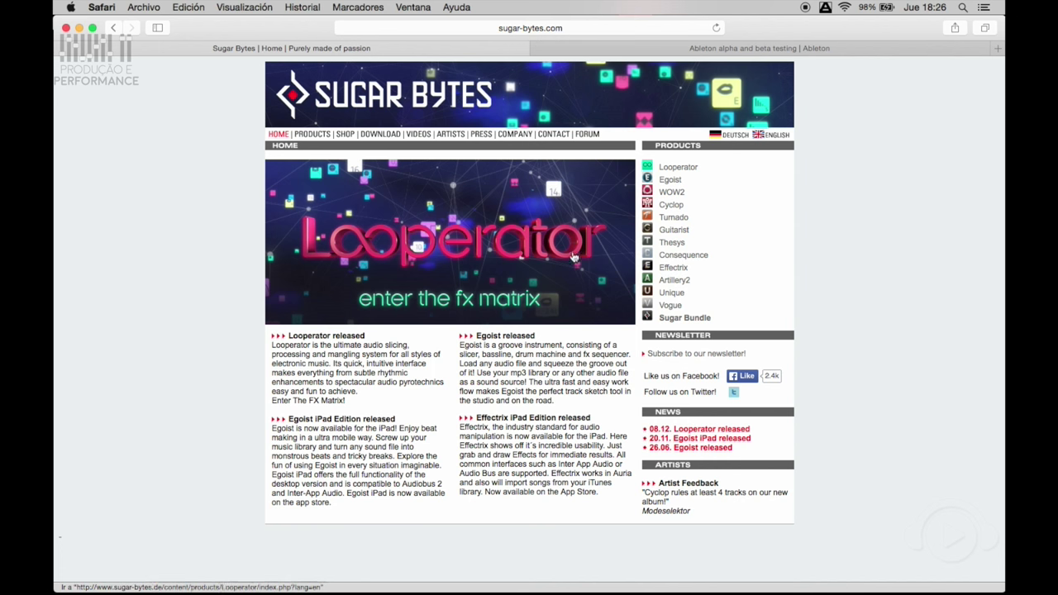
click(671, 244)
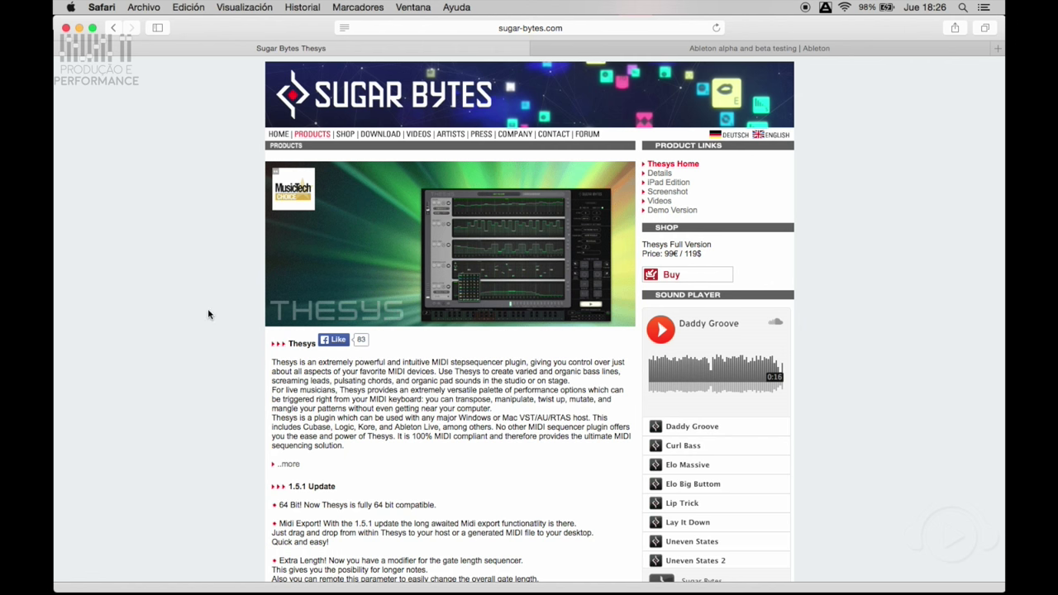
scroll(208, 310, down, 3)
scroll(207, 310, up, 3)
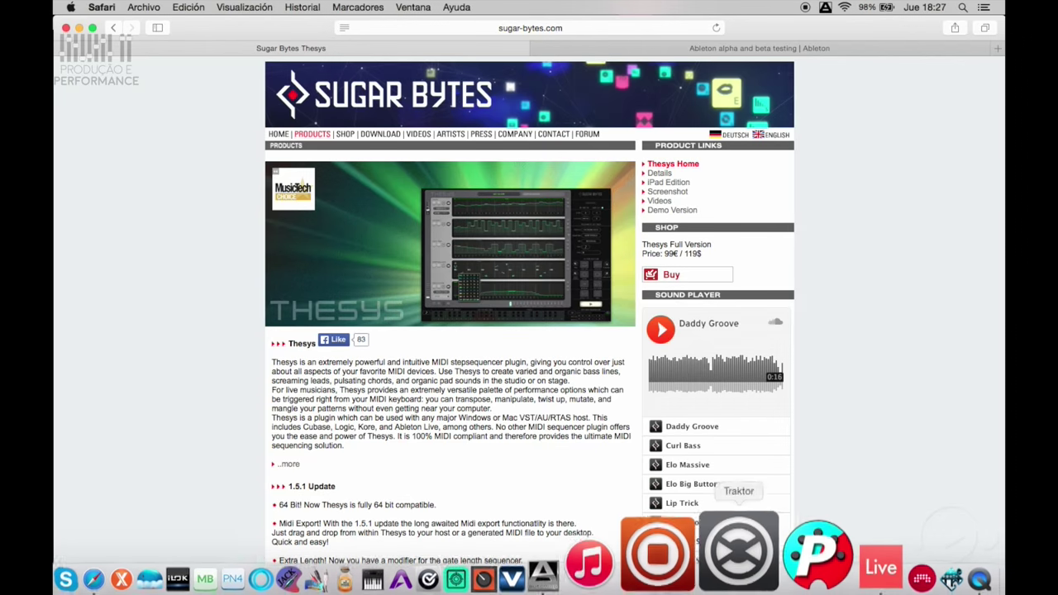
Switch back to Live and move the Thesys track directly before the Strobe track, closing the plug-in window and browser
click(787, 564)
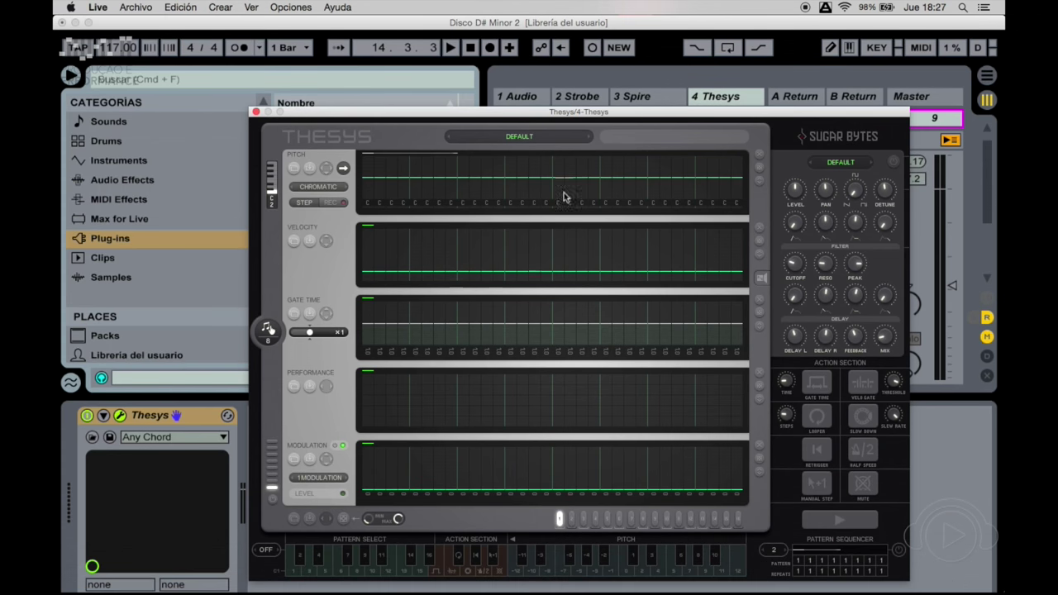
drag(543, 121, 497, 120)
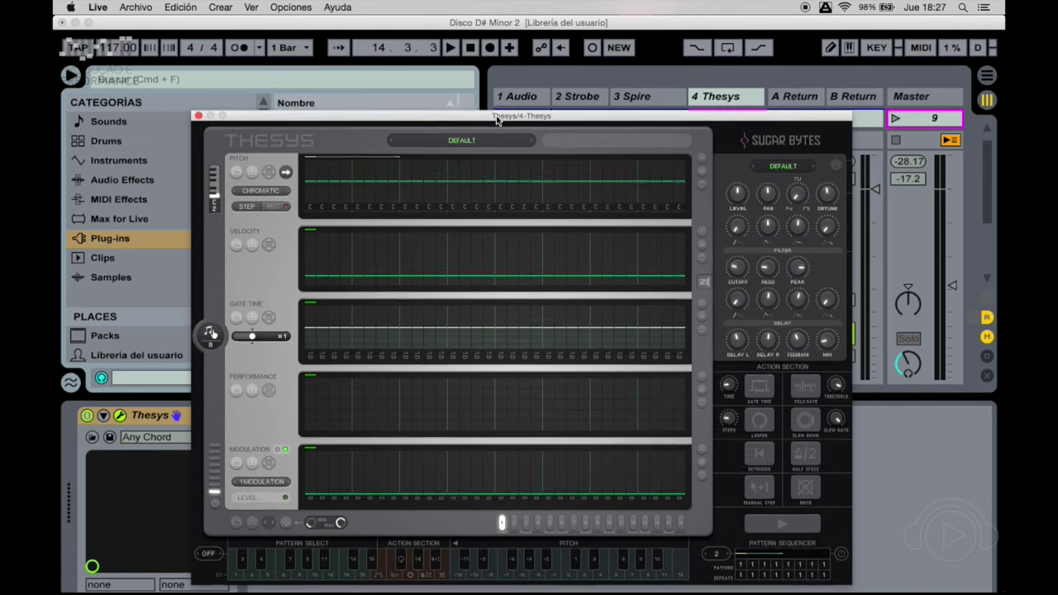
click(637, 101)
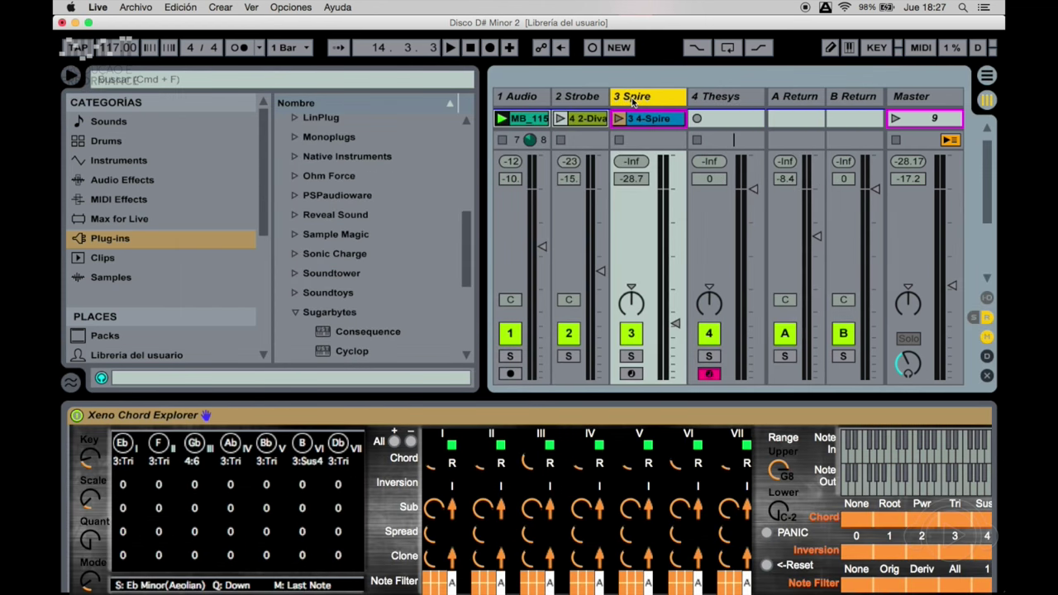
click(596, 398)
click(717, 99)
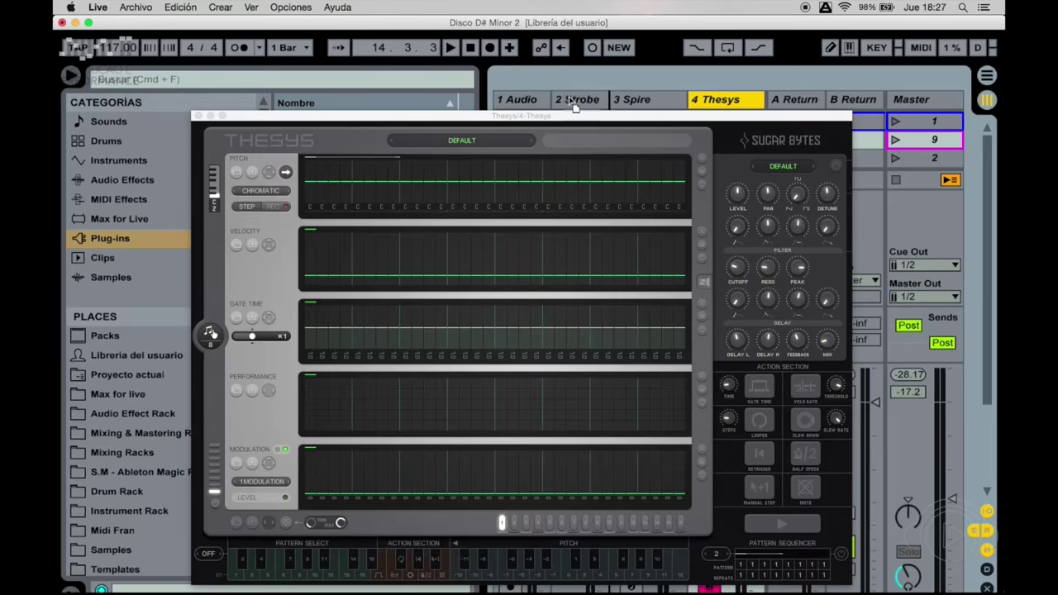
drag(717, 99, 588, 102)
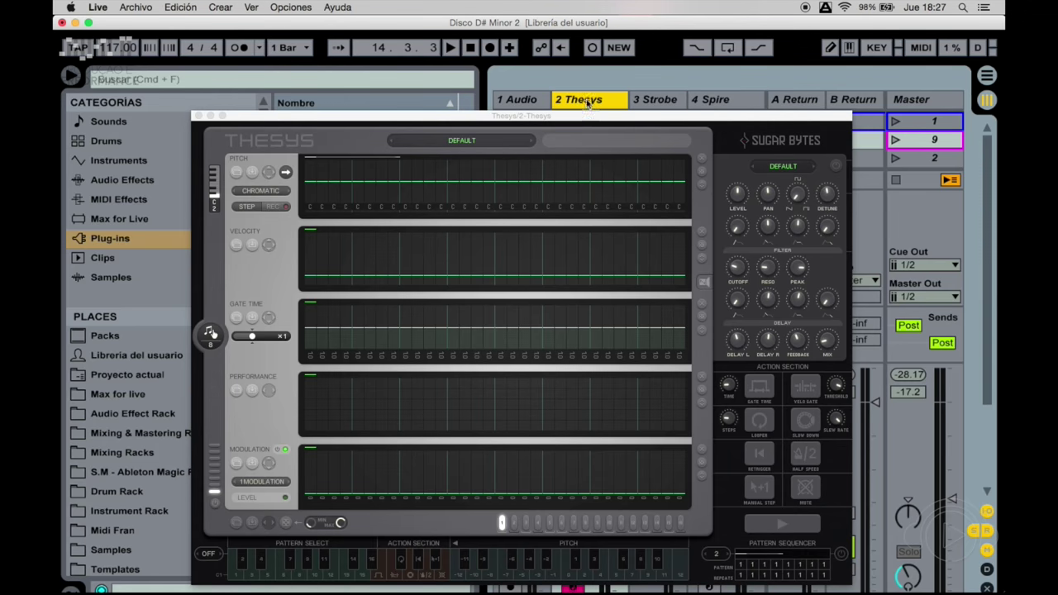
click(197, 116)
click(71, 76)
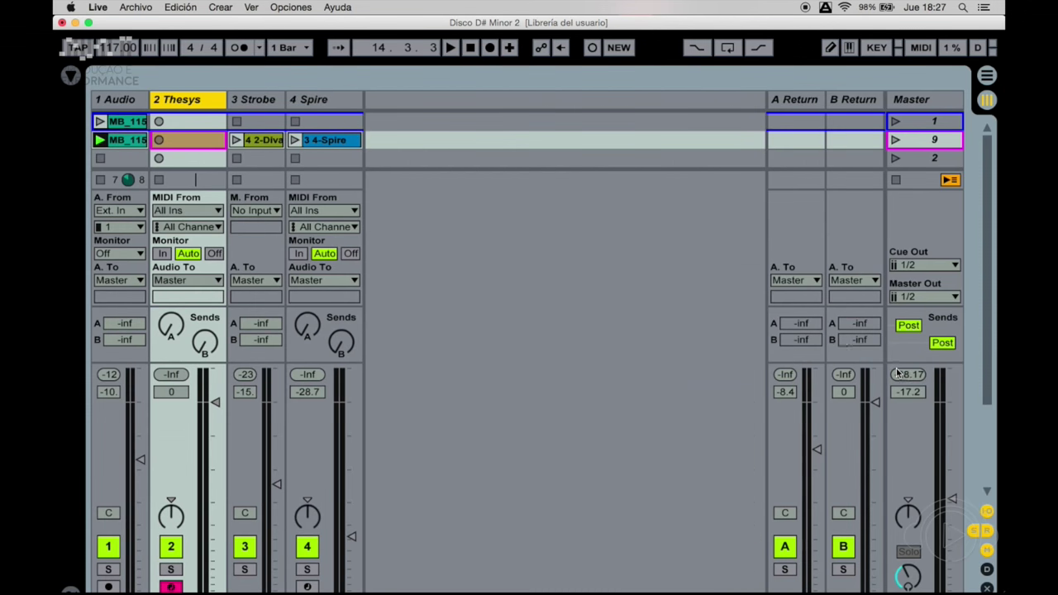
Start playback and narrow the Thesys track to the same width as the Strobe track
key(space)
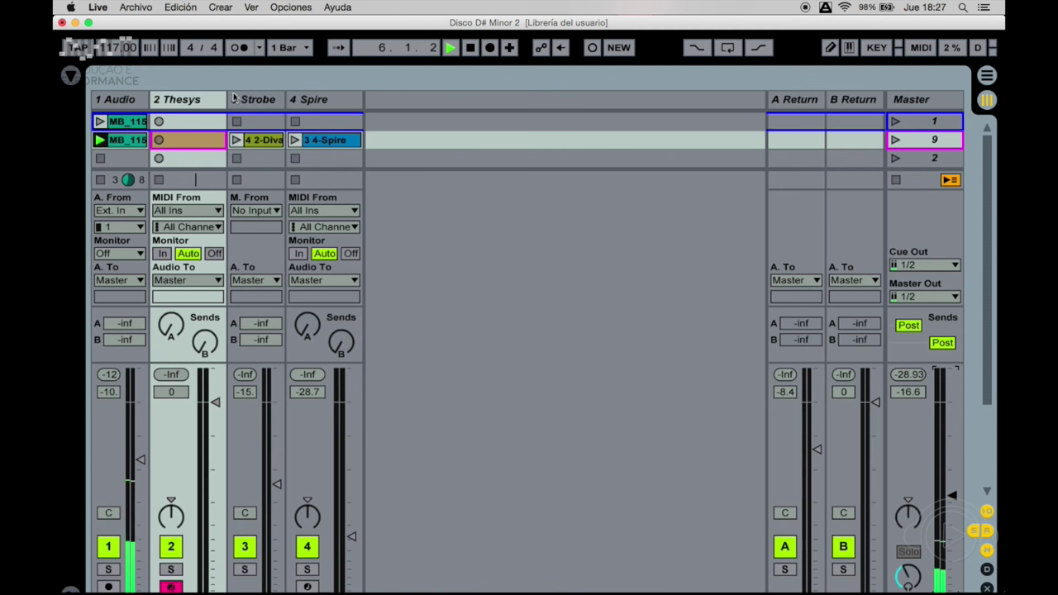
drag(227, 100, 211, 100)
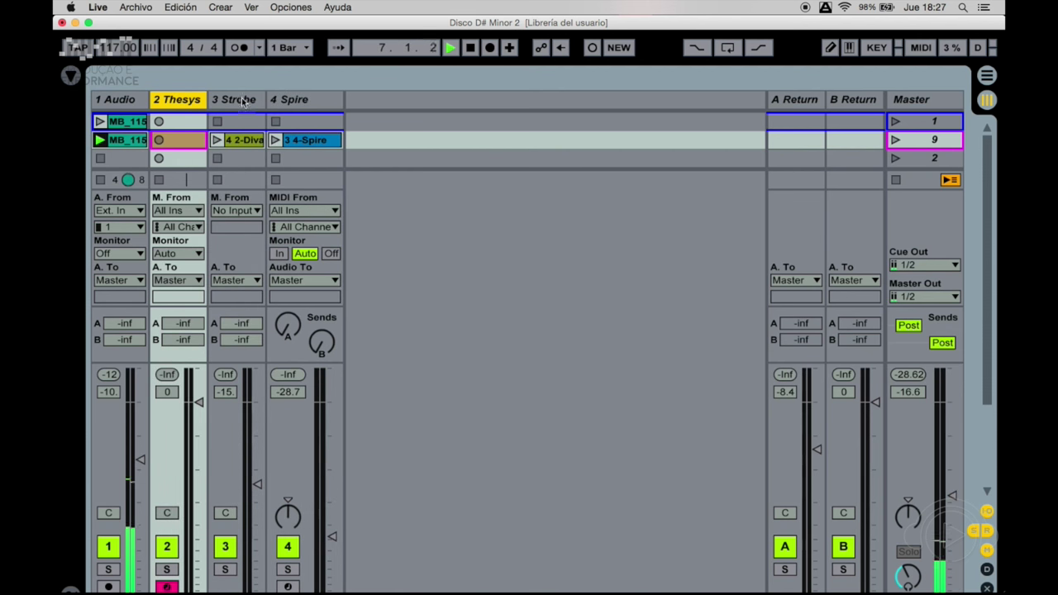
key(super+alt+i)
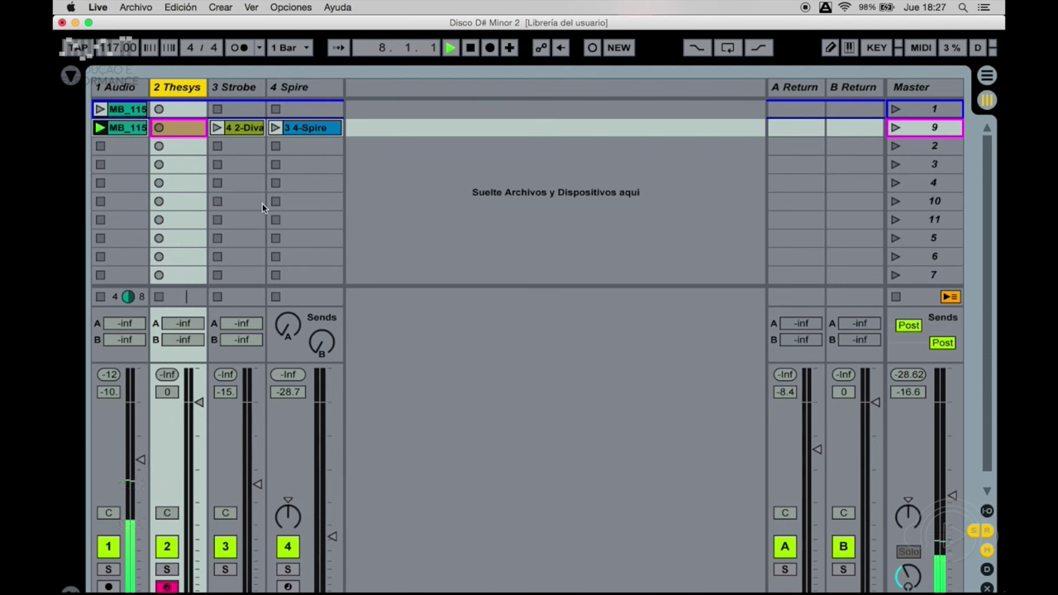
key(super+alt+i)
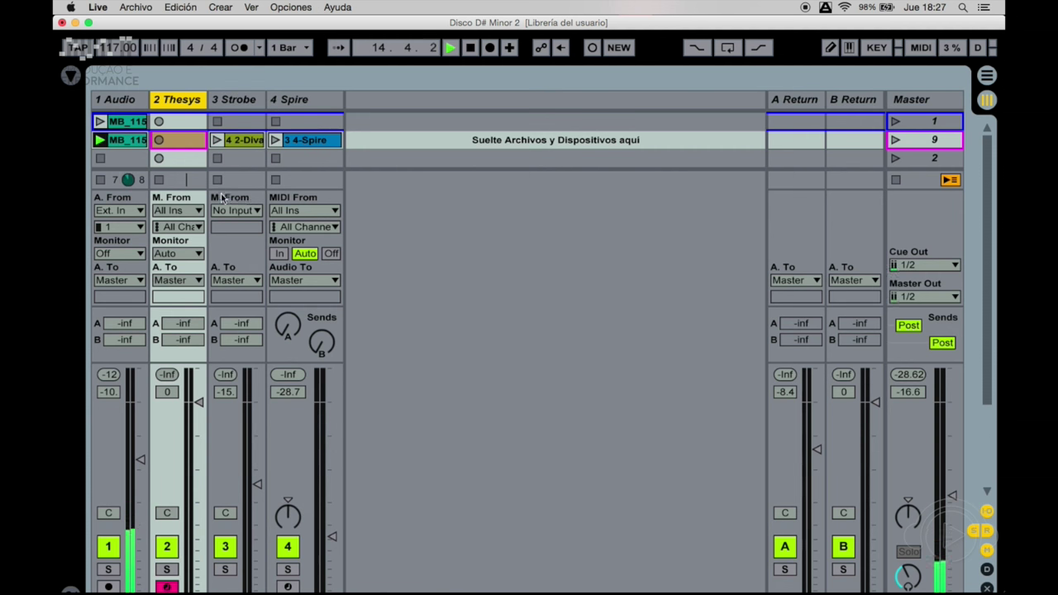
Route the Strobe track's MIDI input from 2-Thesys using the Thesys plug-in output, and check its monitoring options
click(246, 212)
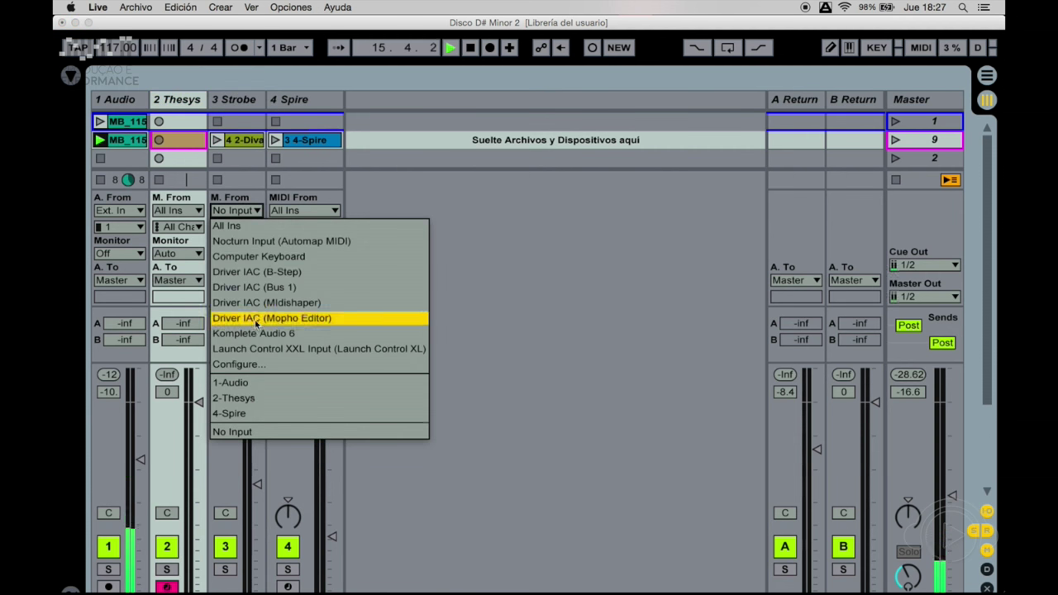
click(234, 398)
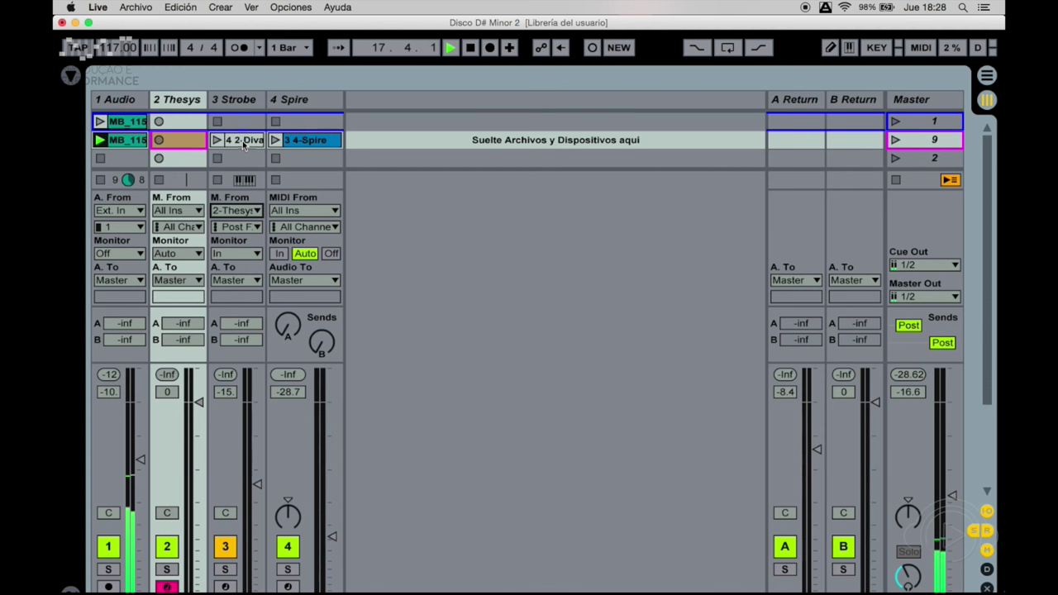
click(238, 227)
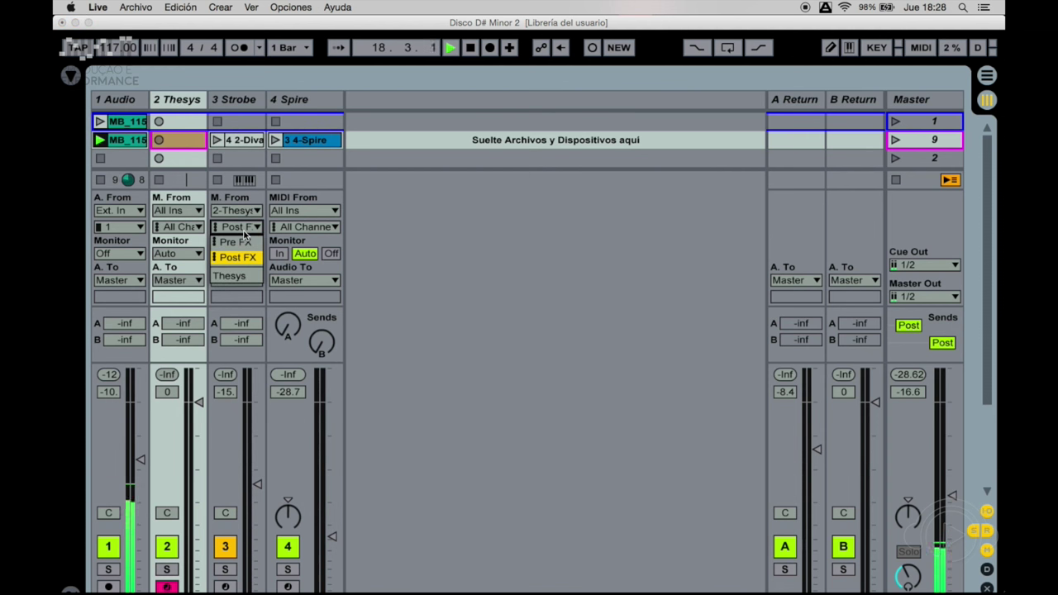
click(238, 277)
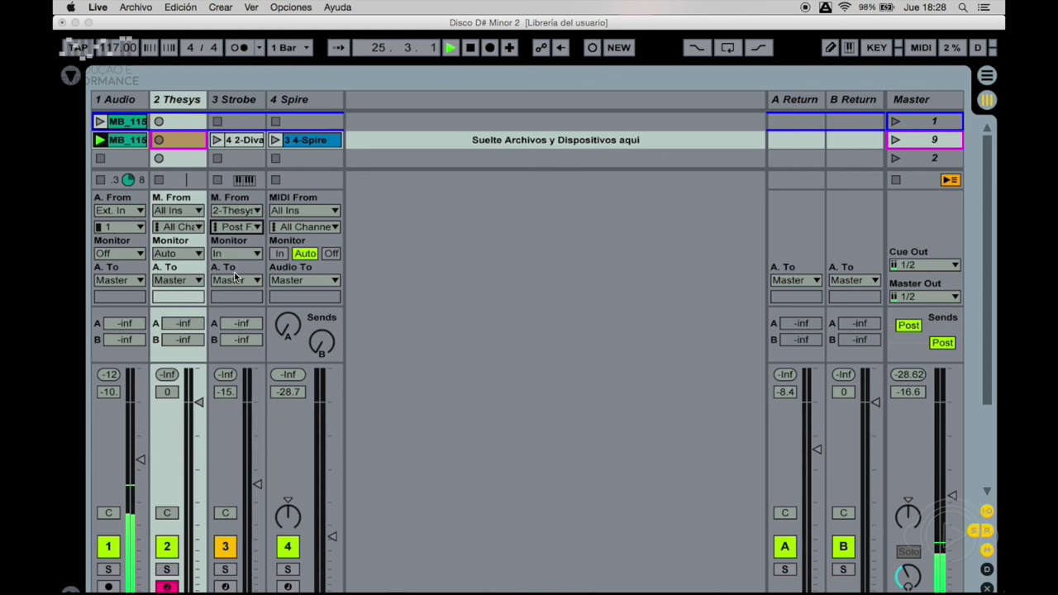
click(245, 254)
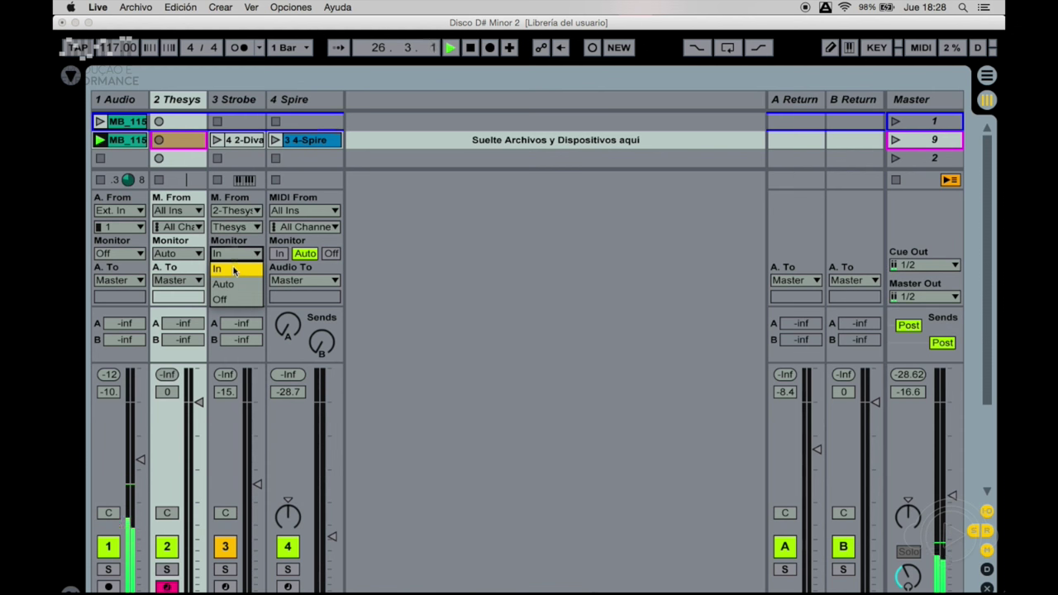
click(362, 253)
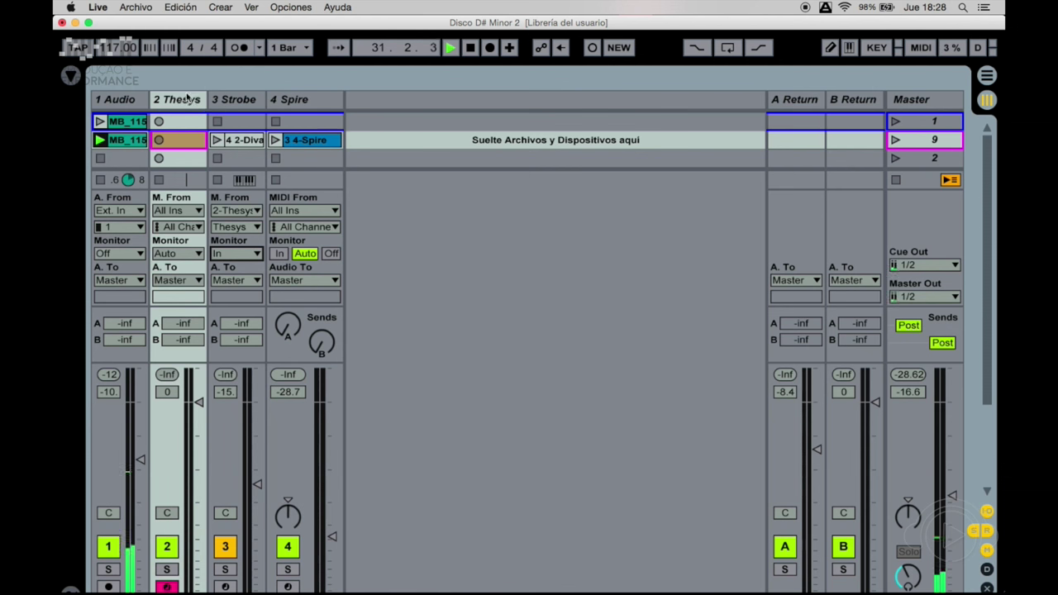
Open the Strobe synth on track 3 to examine its bass patch and filter cutoff, and close its window
double_click(246, 100)
click(119, 415)
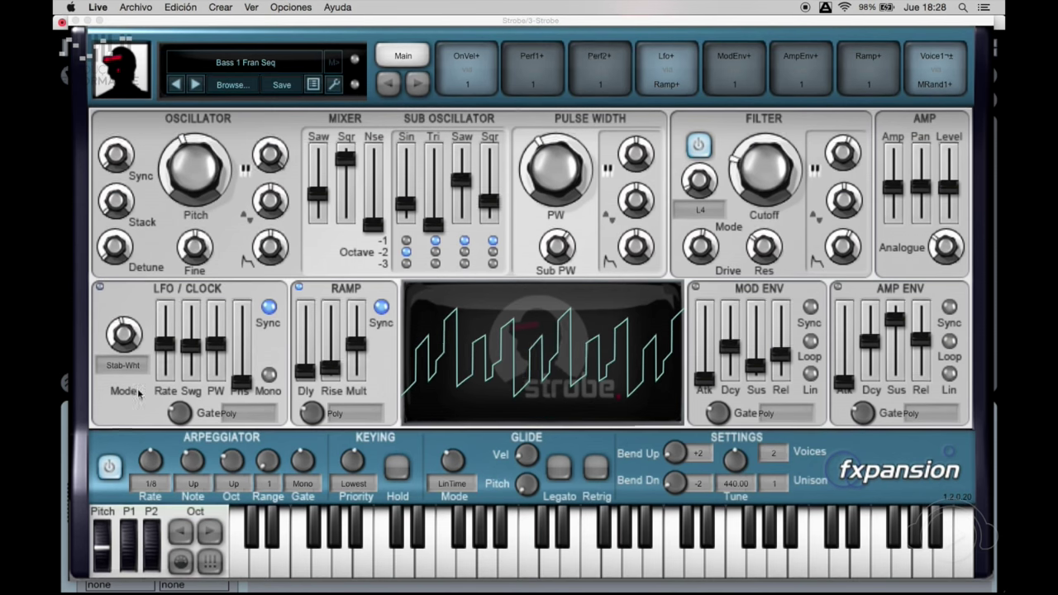
drag(603, 19, 592, 13)
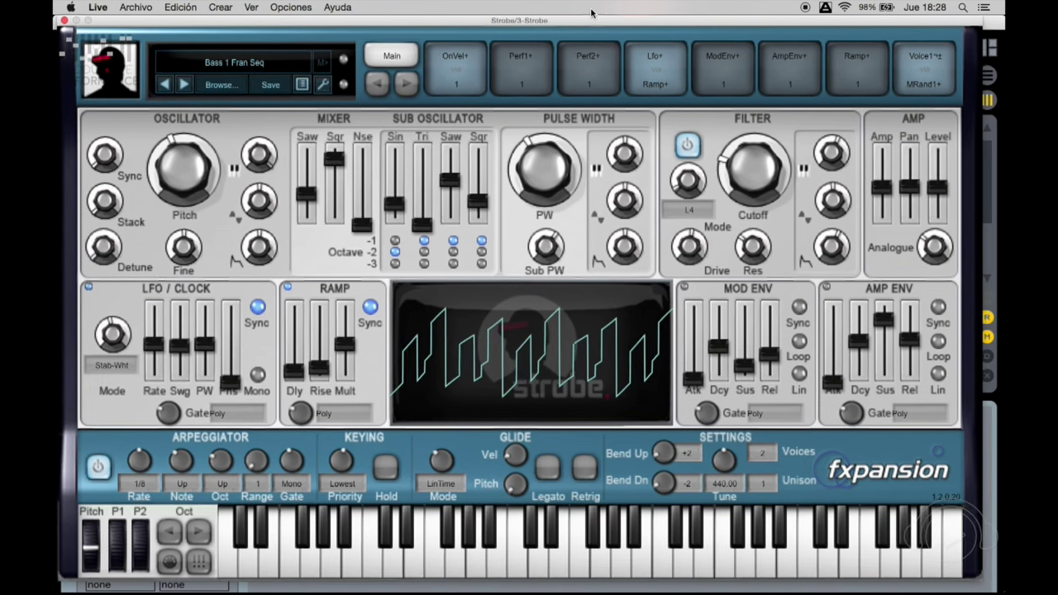
mouse_move(753, 166)
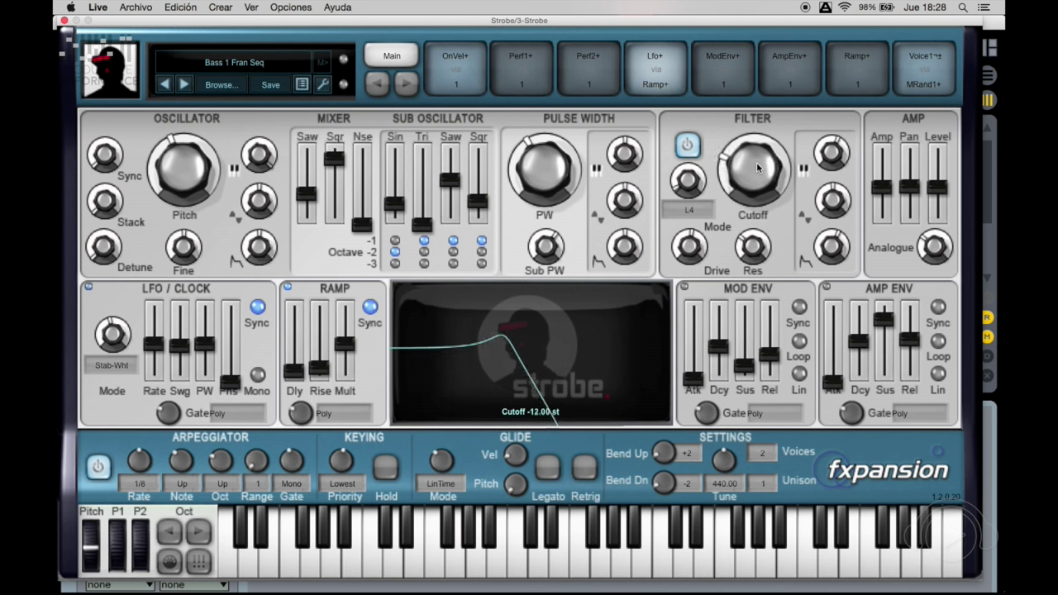
mouse_move(641, 169)
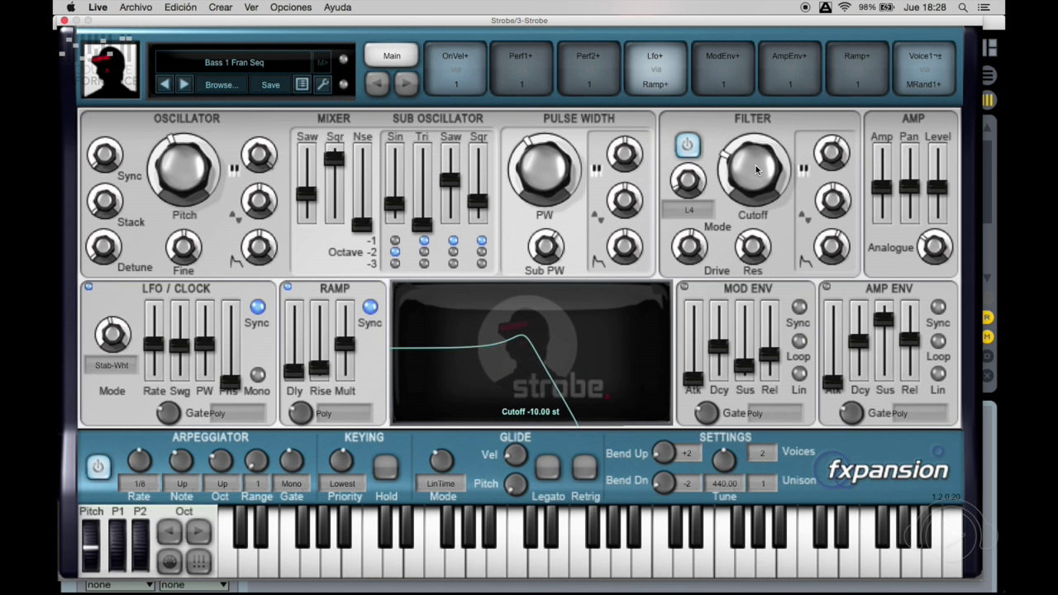
click(63, 21)
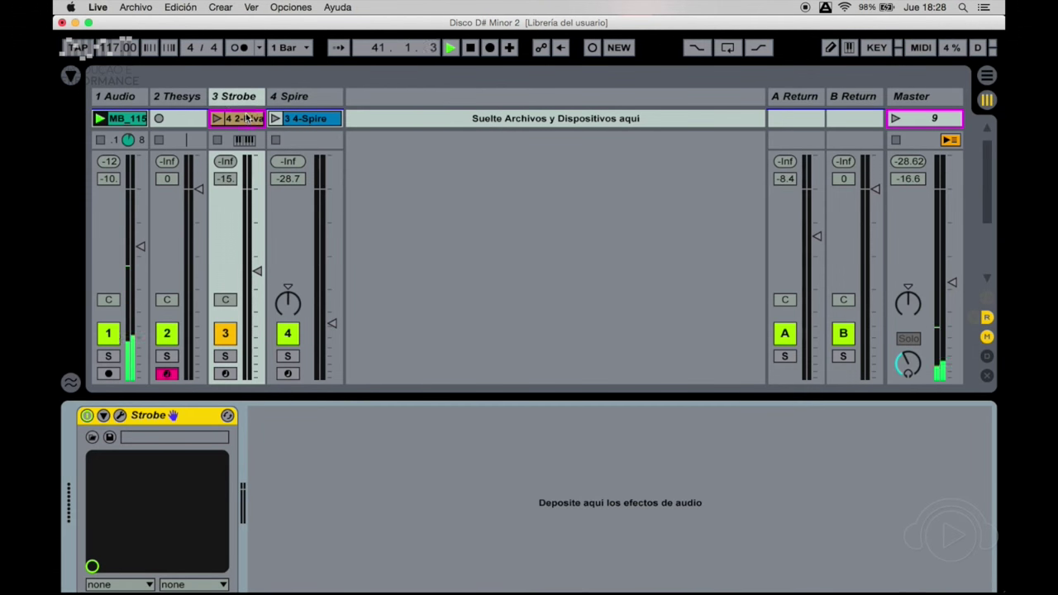
Open the Thesys plug-in on track 2 and show its MIDI and sequencer settings page
click(183, 96)
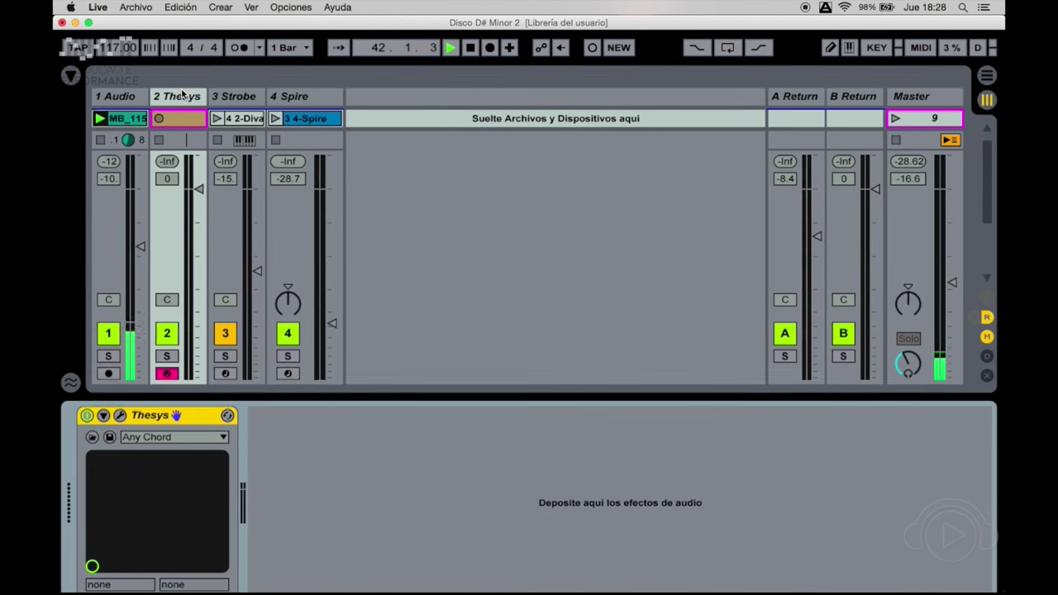
click(119, 415)
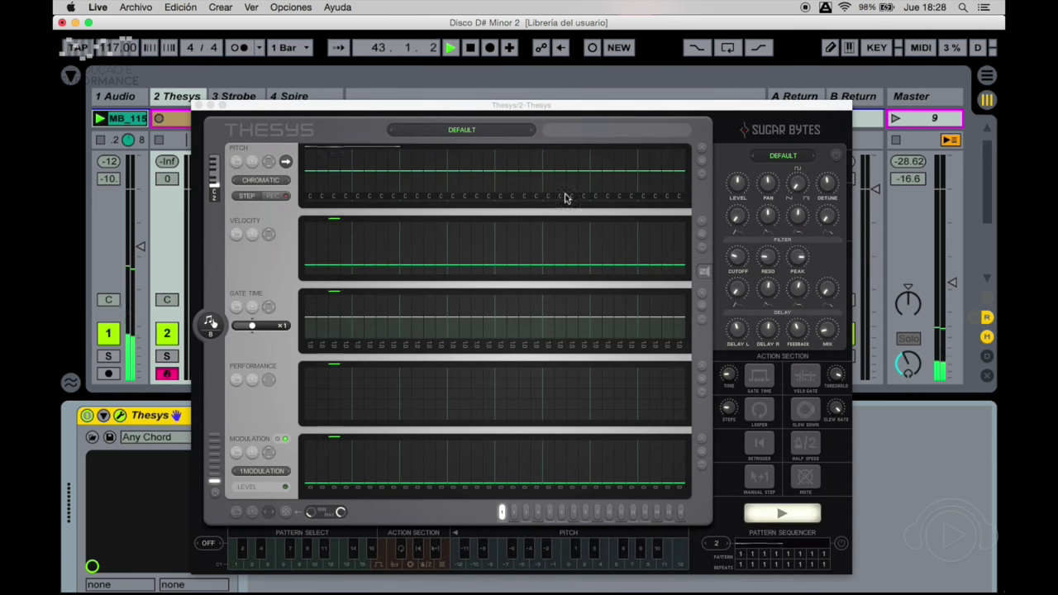
click(577, 108)
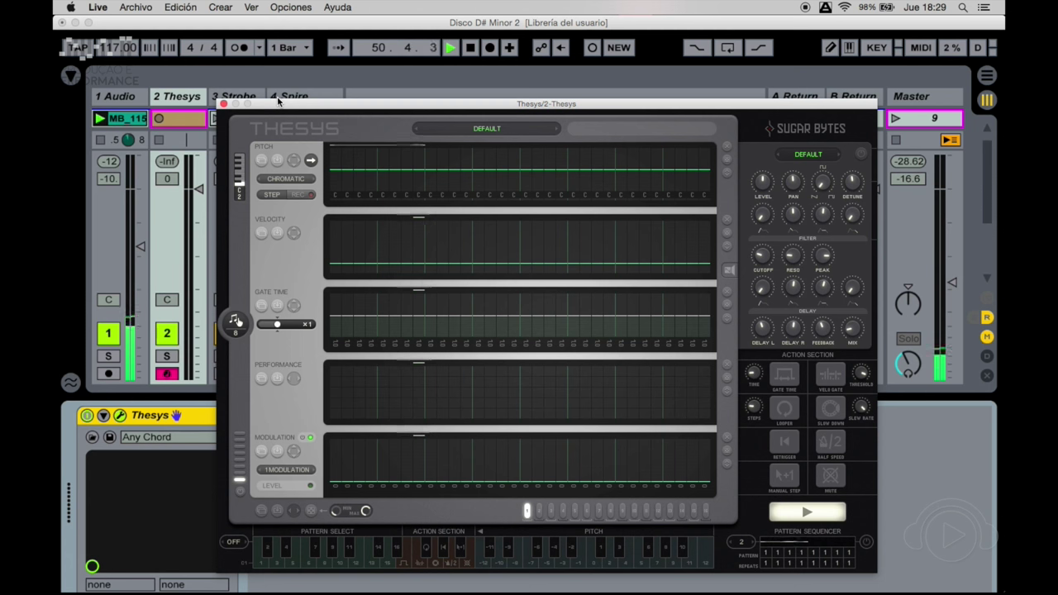
click(730, 270)
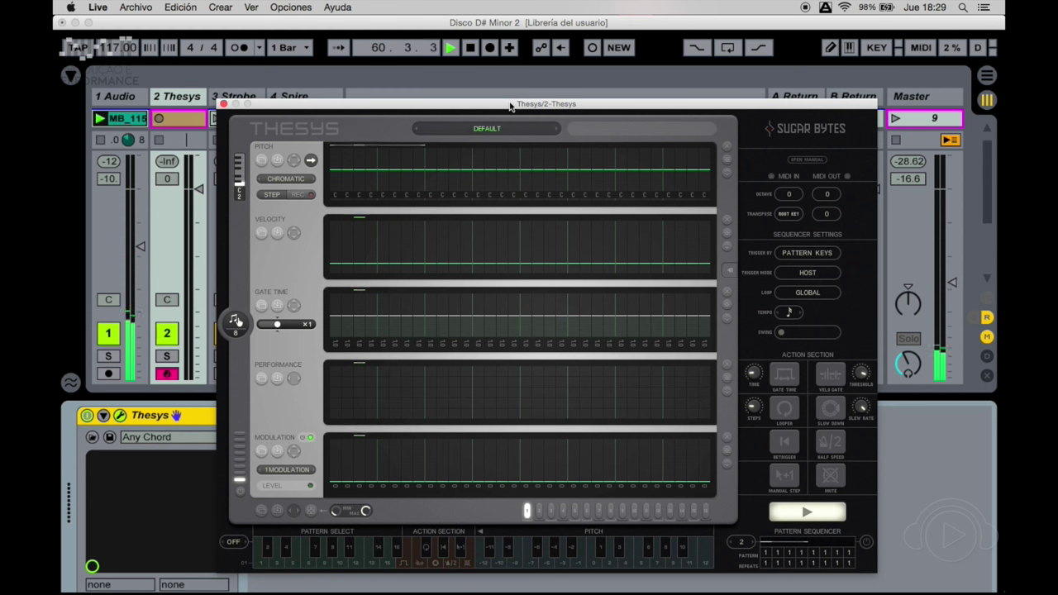
drag(511, 105, 503, 117)
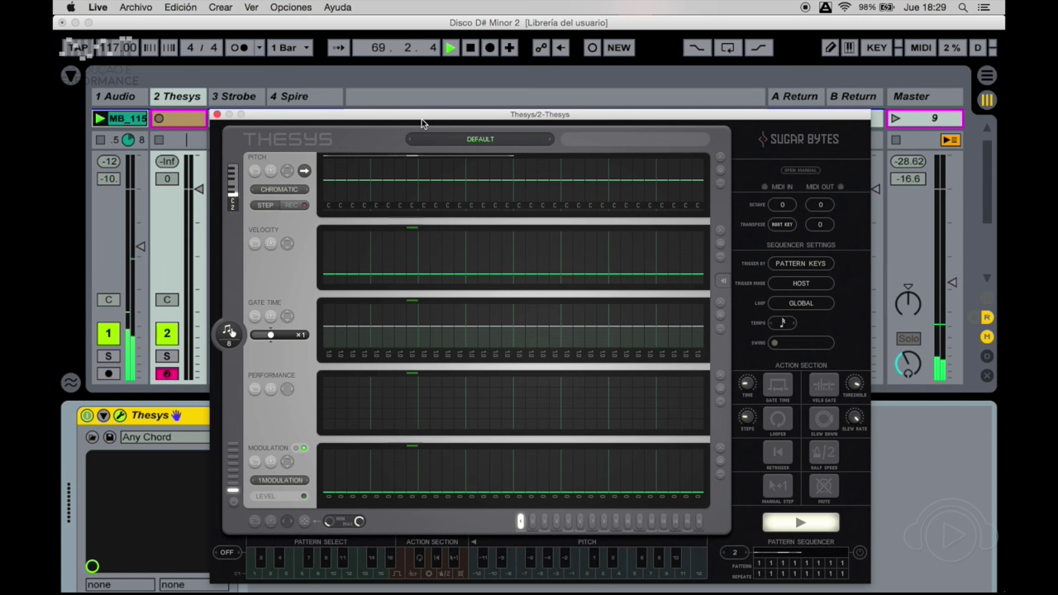
Set the Thesys pitch root key to D1 and the pitch scale to Aeolian
drag(429, 120, 429, 124)
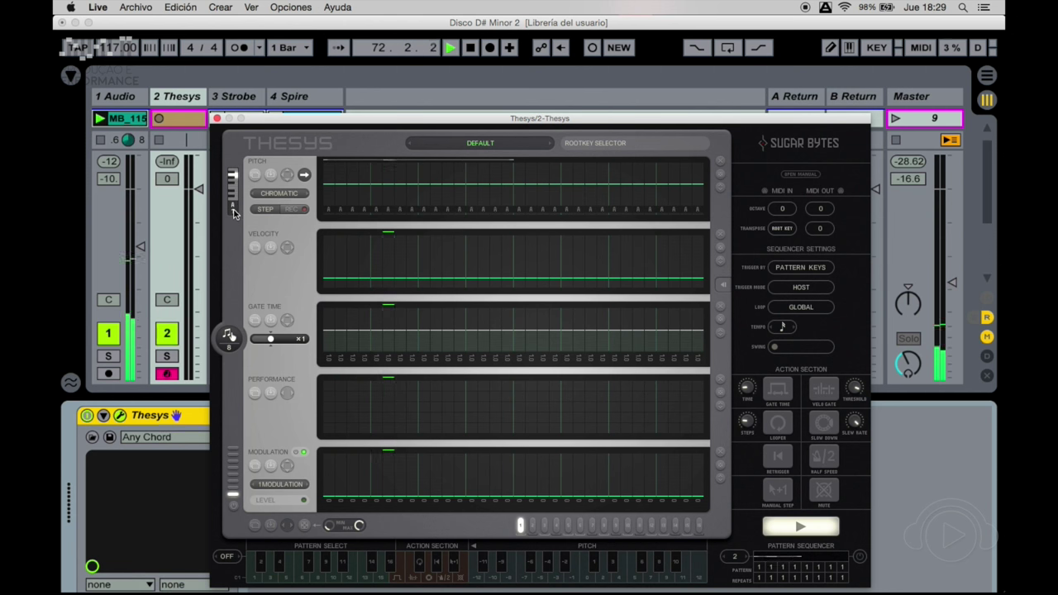
drag(233, 213, 234, 228)
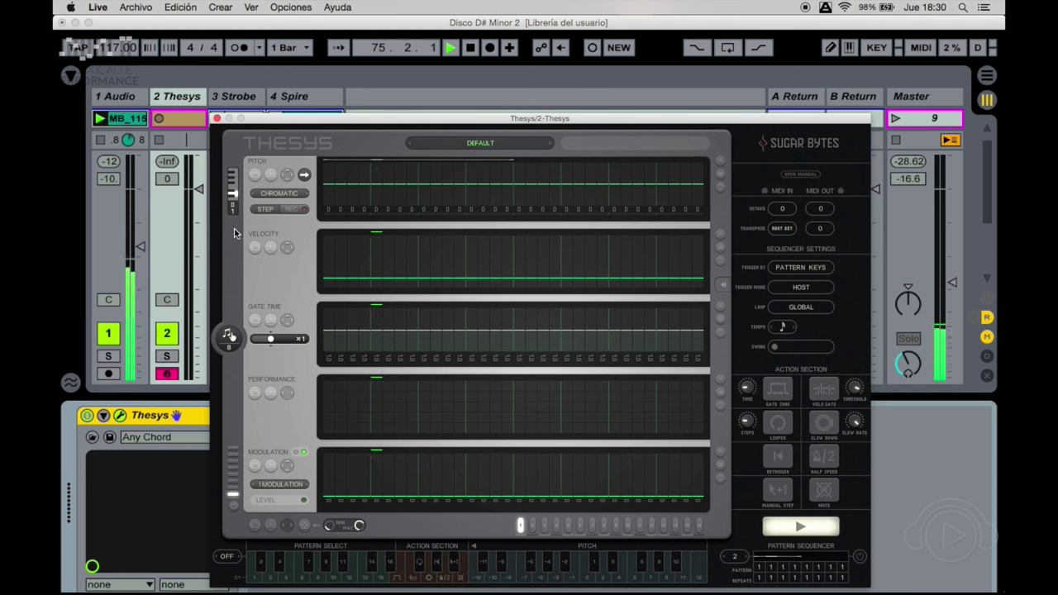
click(287, 193)
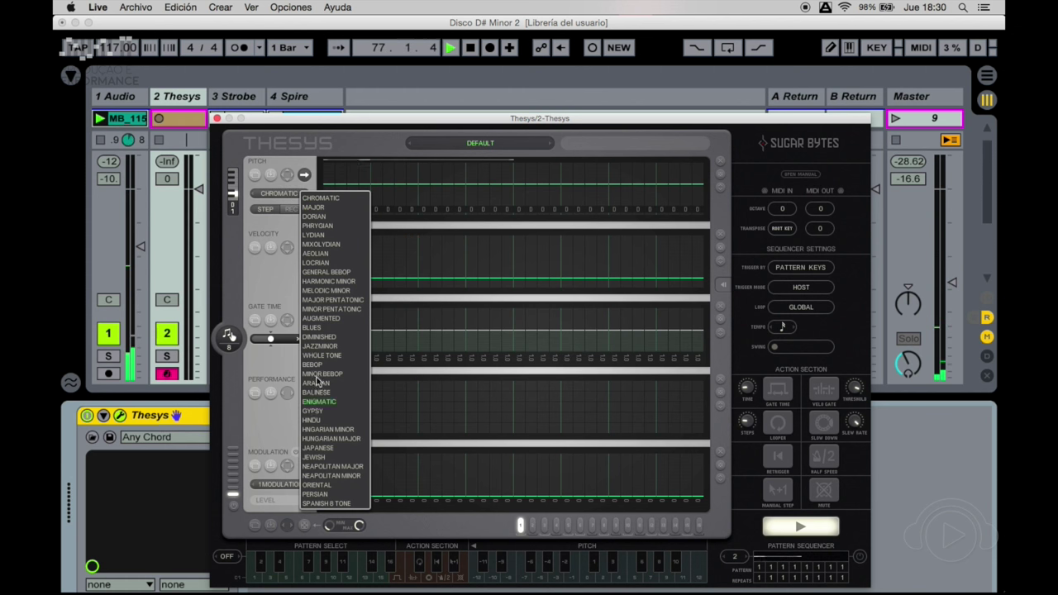
click(317, 254)
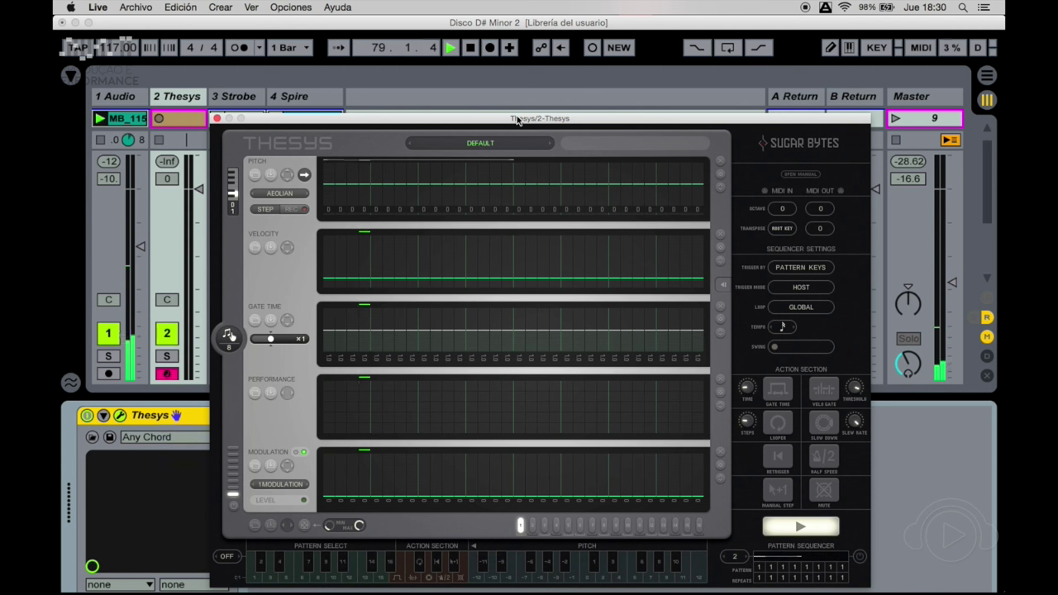
Raise the velocity of steps 1, 7, 14 and 15 in the velocity sequencer, keeping step 14 lower than step 15
click(330, 263)
click(399, 269)
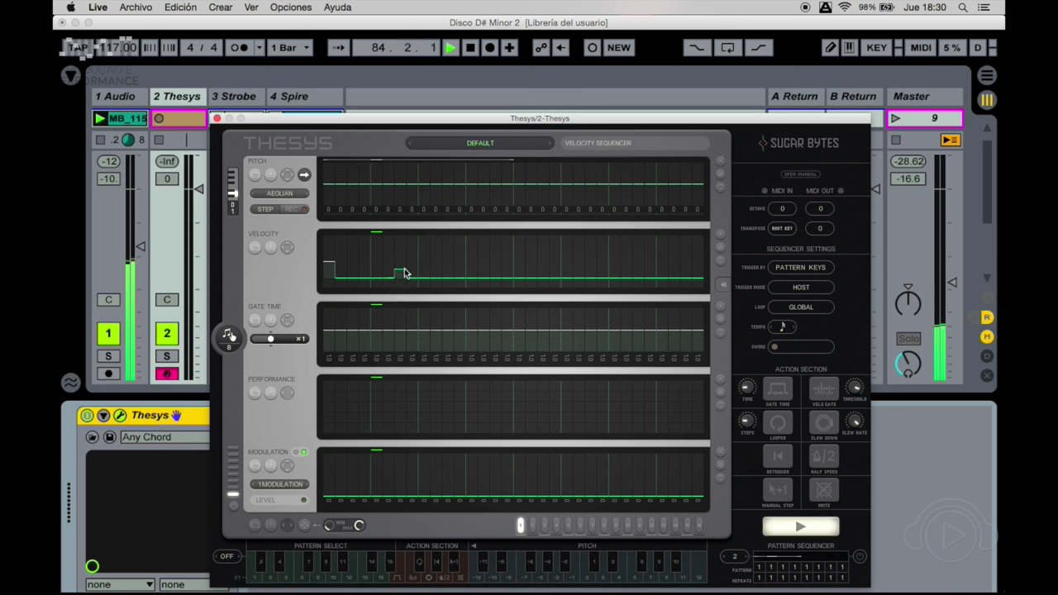
click(486, 264)
click(499, 261)
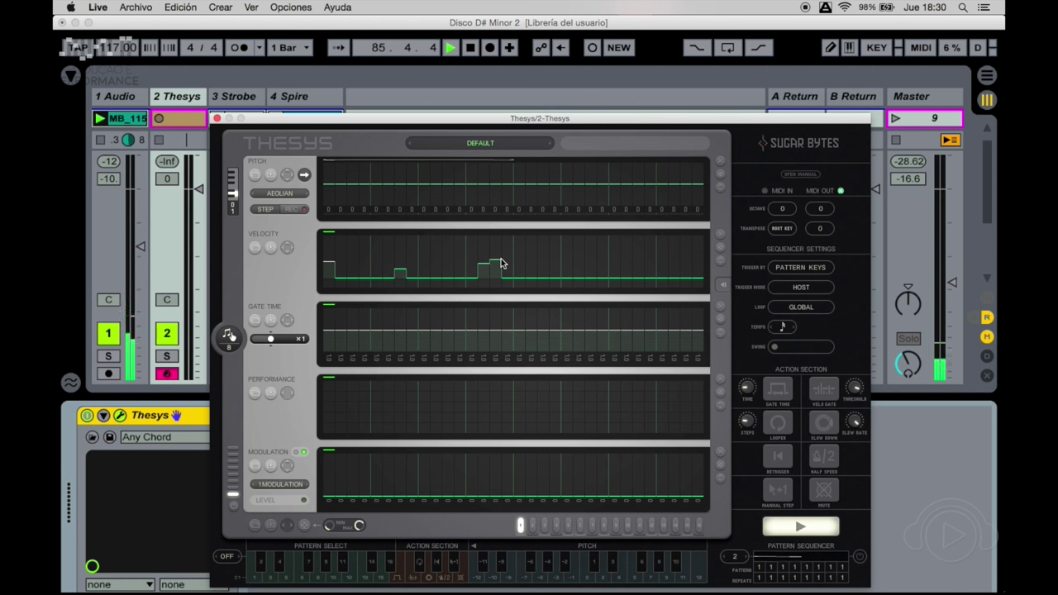
click(482, 272)
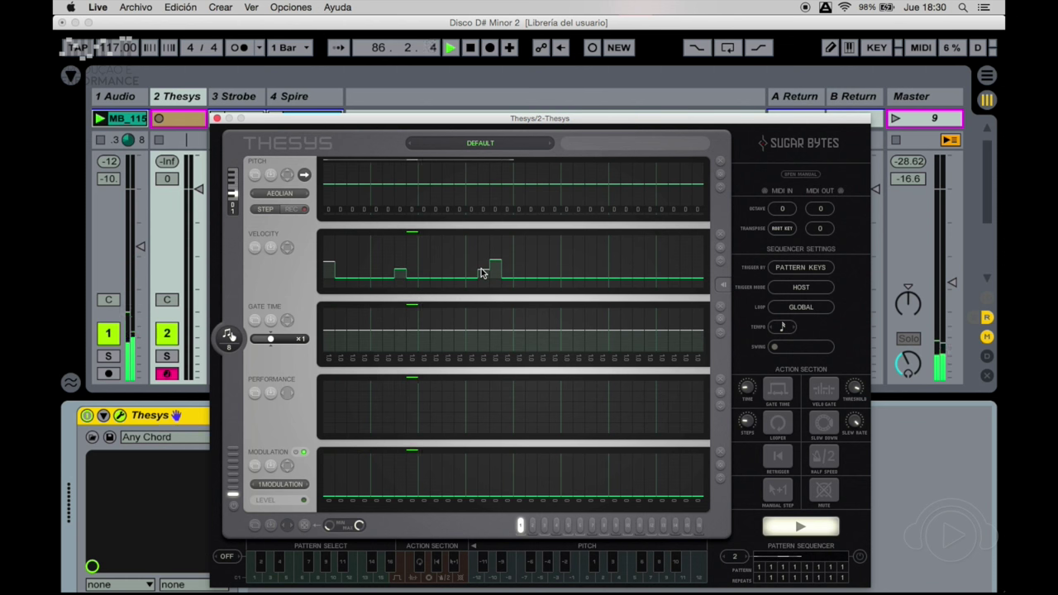
Raise the master volume to -15.6 and review the available pitch scales, keeping Aeolian
click(952, 282)
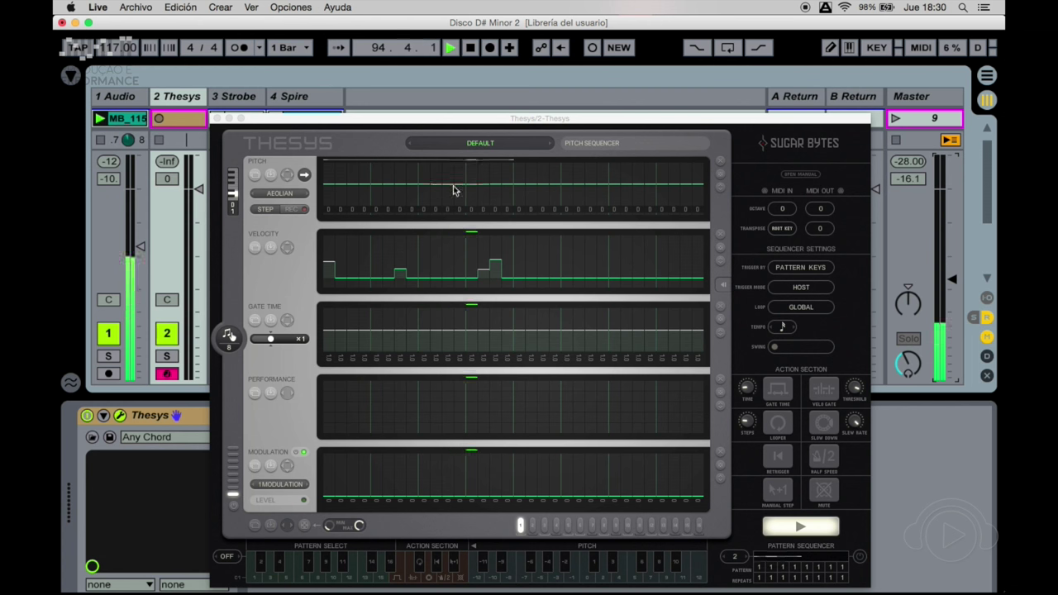
click(279, 194)
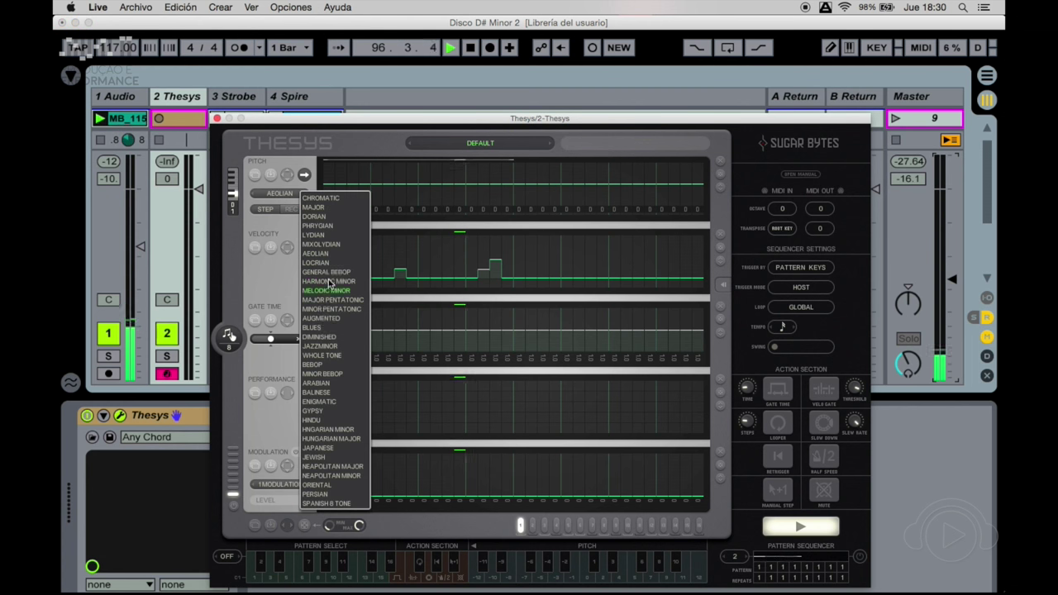
click(407, 131)
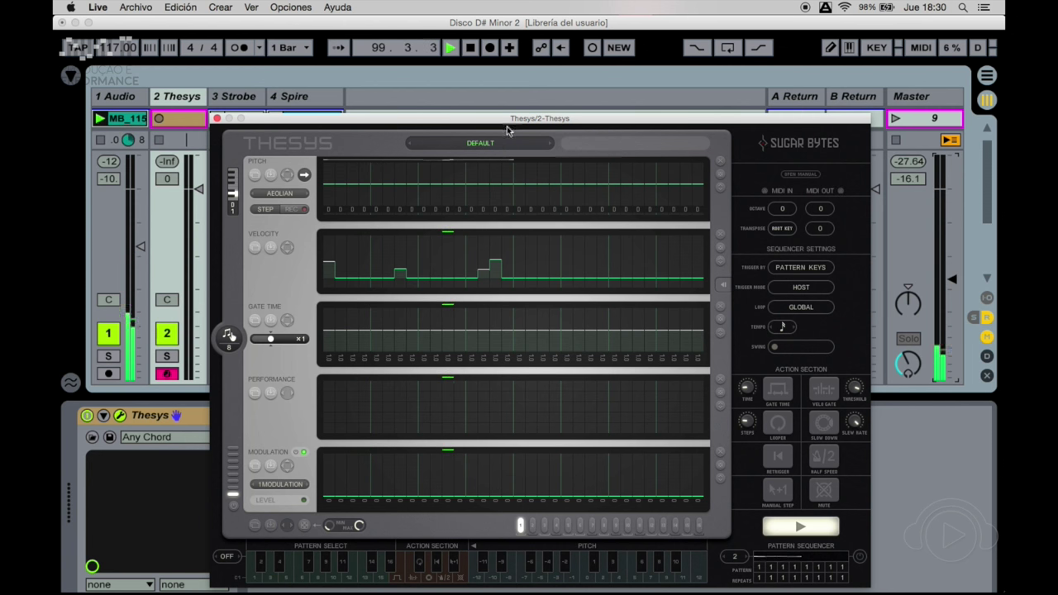
drag(543, 122, 545, 120)
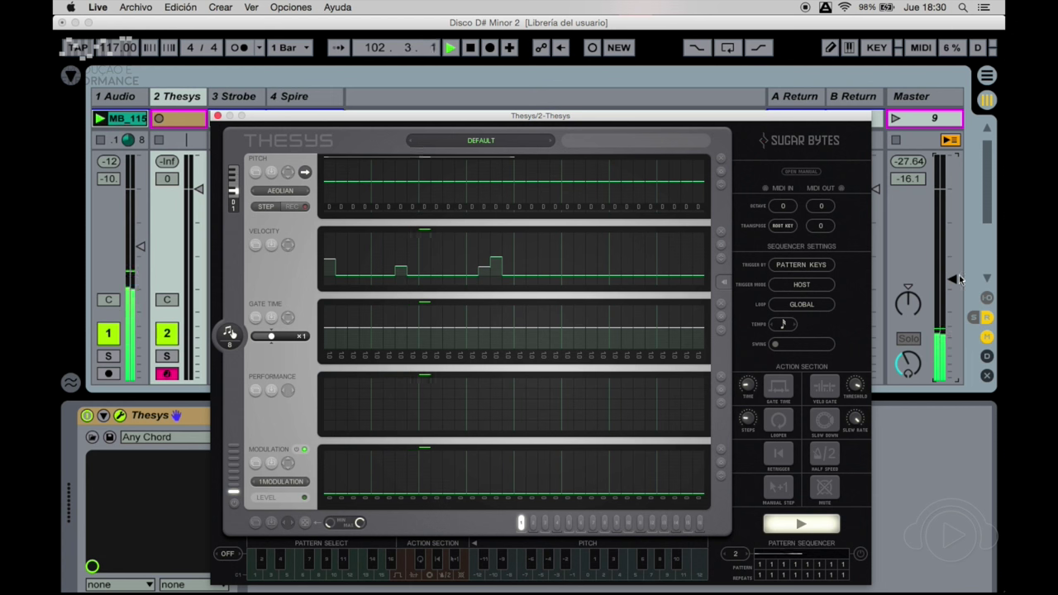
click(954, 280)
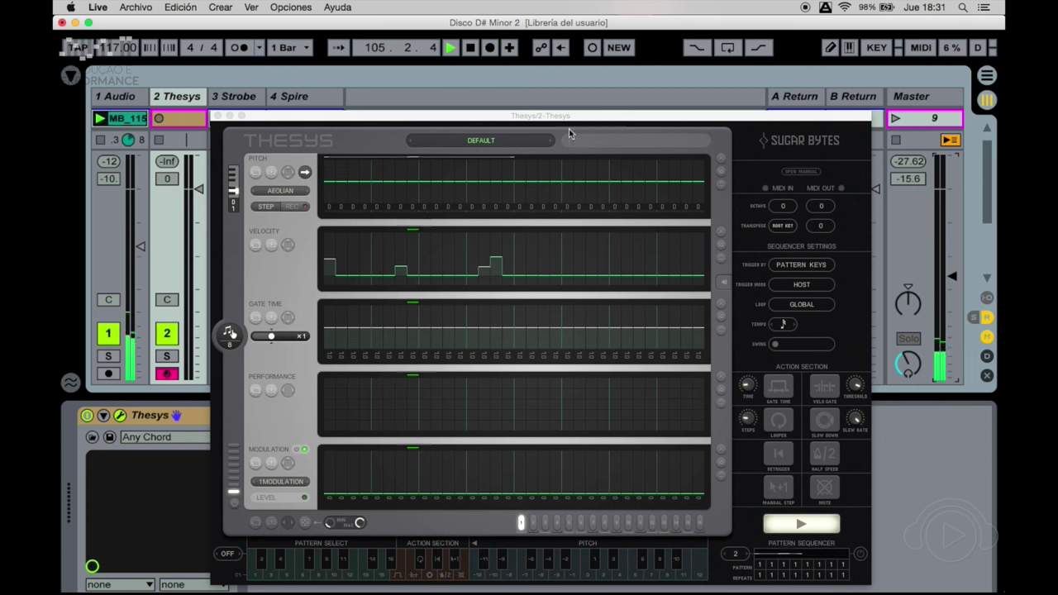
Lower the pitch of step 15 to A#, and give step 12 the pitch G, a raised velocity and a longer gate time
drag(557, 118, 579, 118)
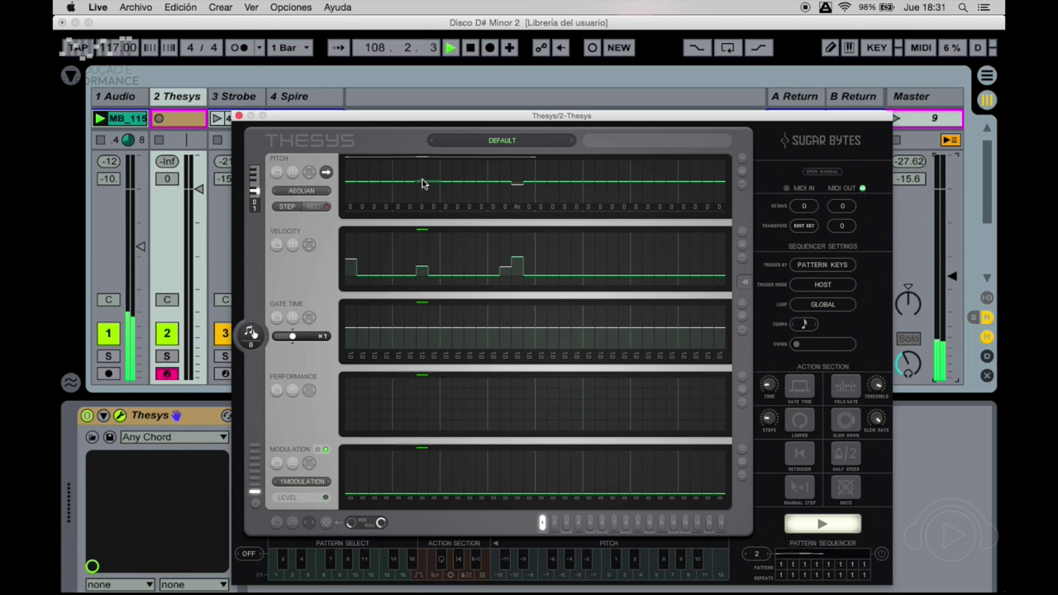
click(482, 177)
click(478, 244)
click(479, 259)
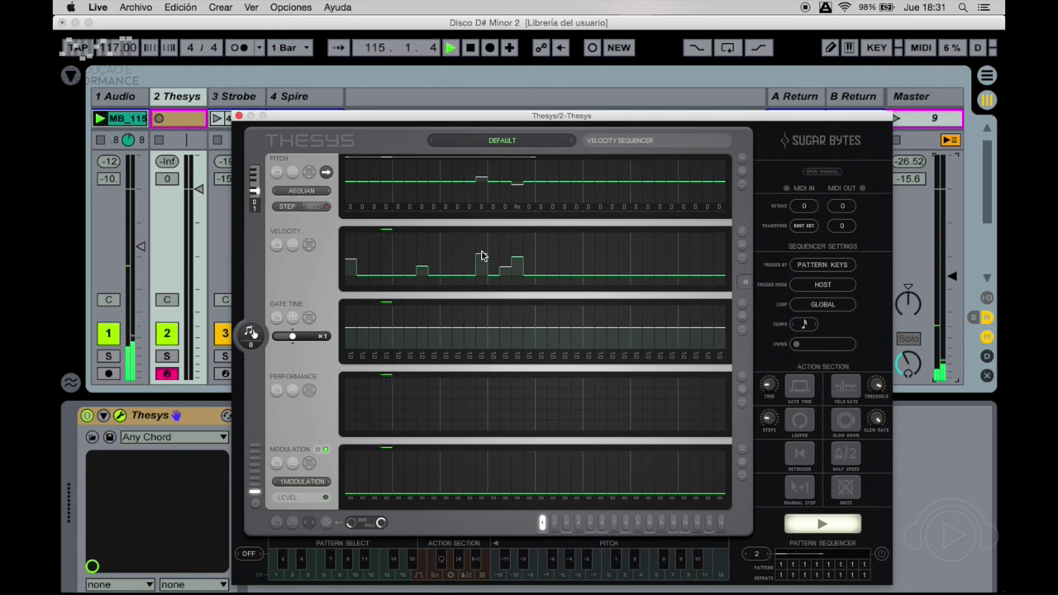
drag(482, 249, 484, 262)
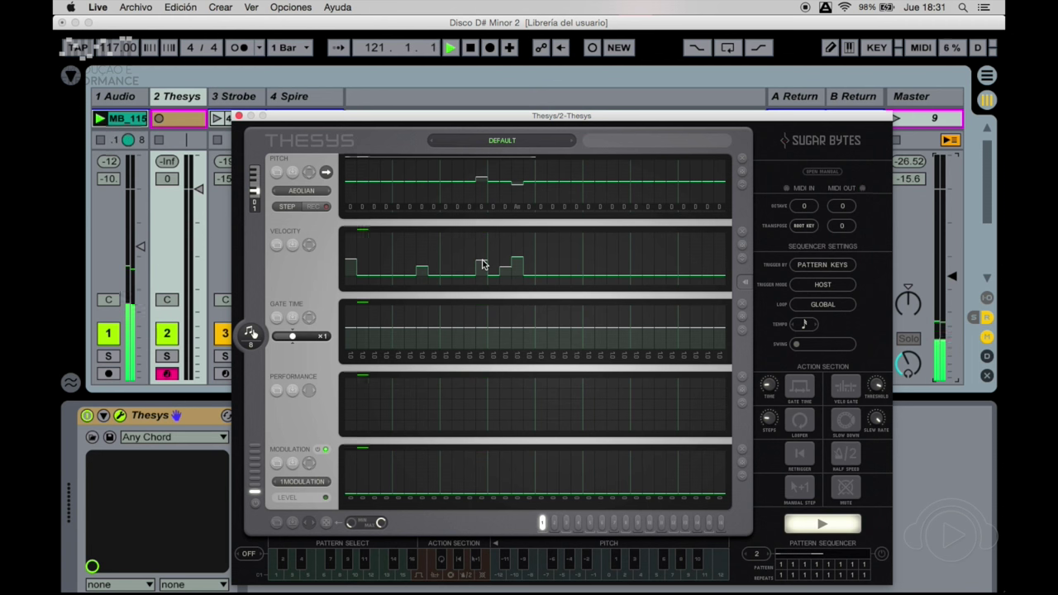
drag(482, 330, 484, 317)
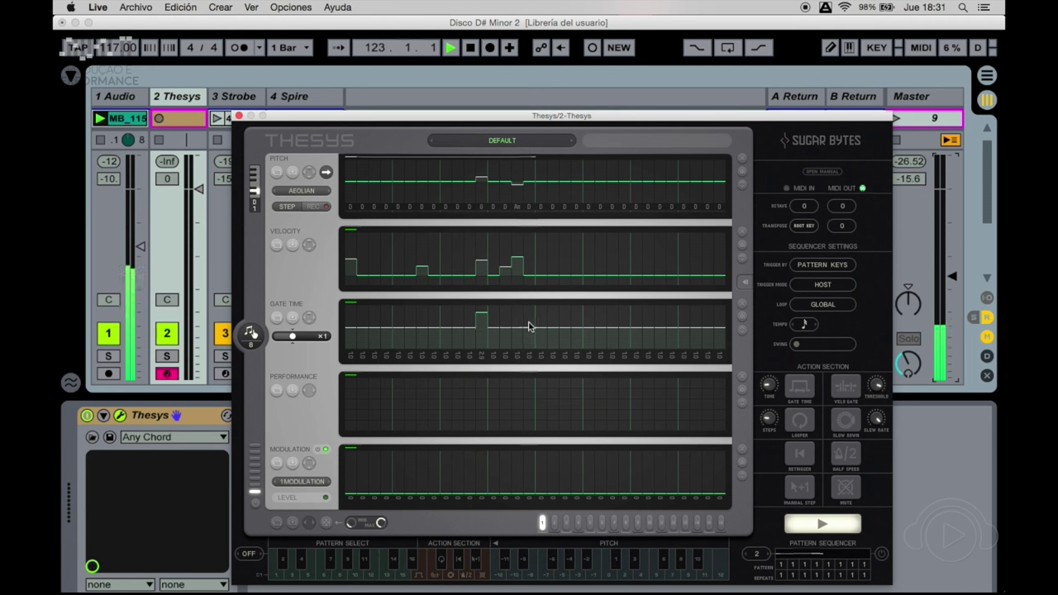
Export the Thesys pattern as a MIDI clip into the first slot of the Strobe track and open the clip's notes
drag(625, 122, 602, 141)
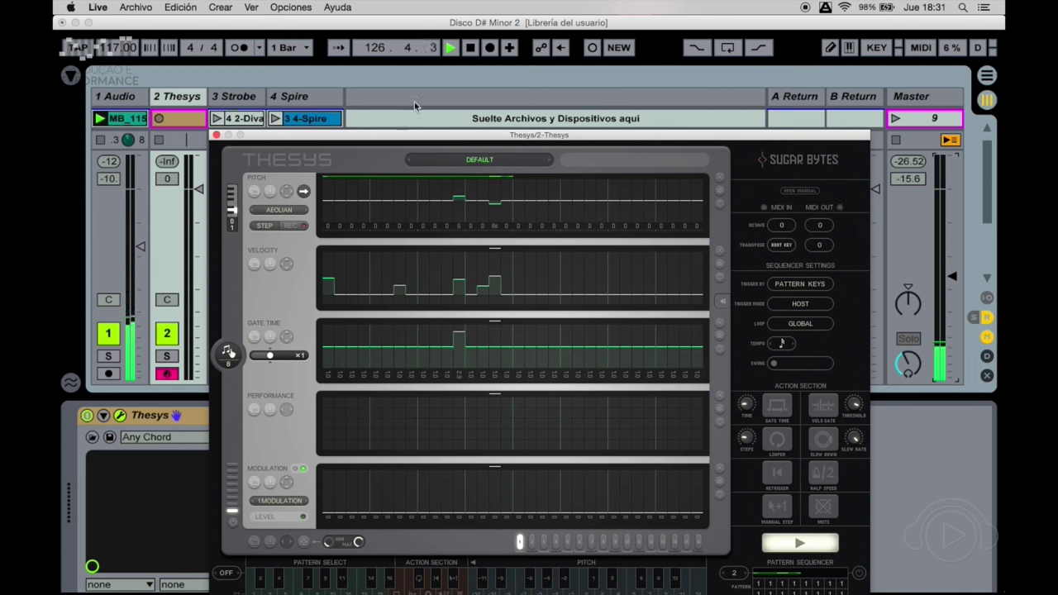
drag(425, 134, 568, 142)
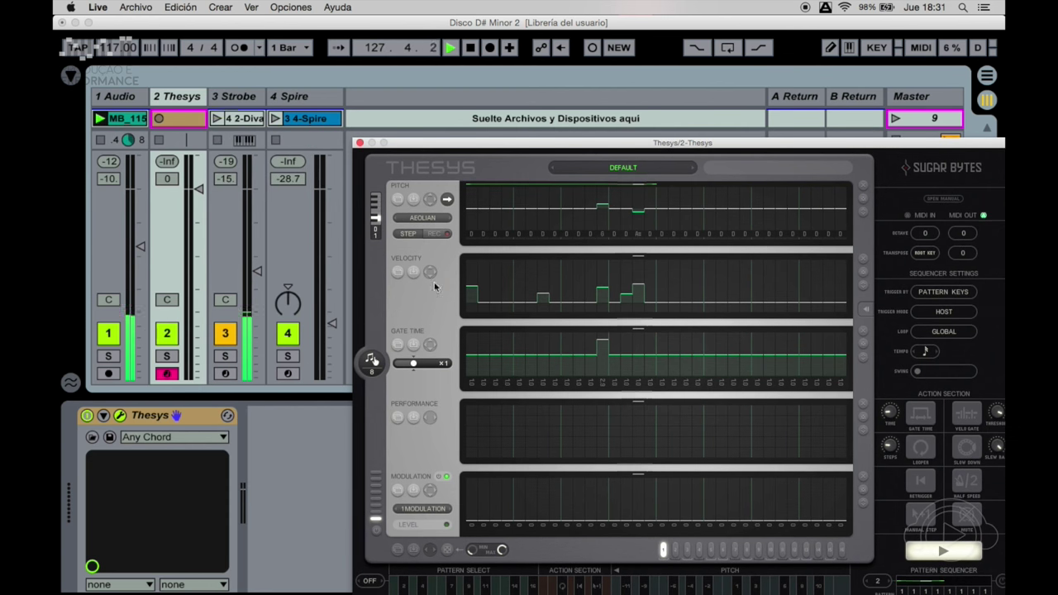
drag(371, 360, 243, 122)
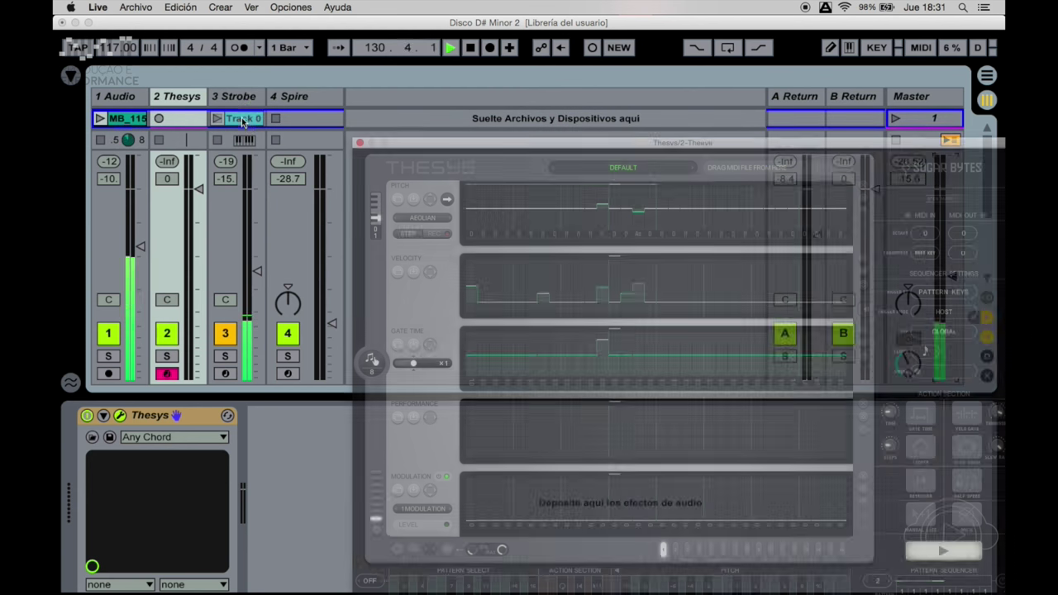
double_click(242, 120)
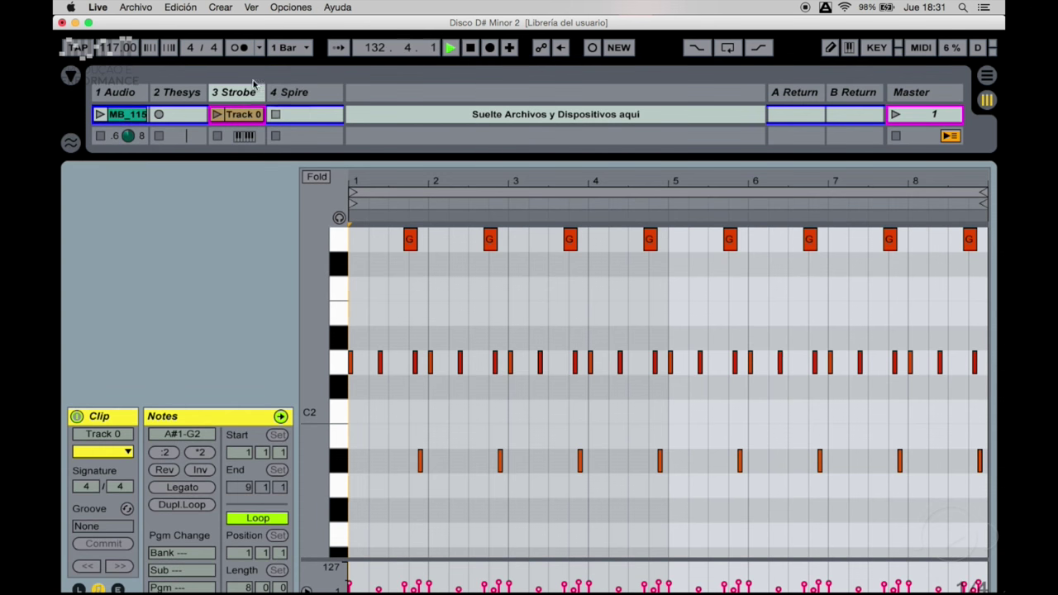
Set the Strobe track's MIDI input to All Ins and its monitoring to Auto
click(174, 93)
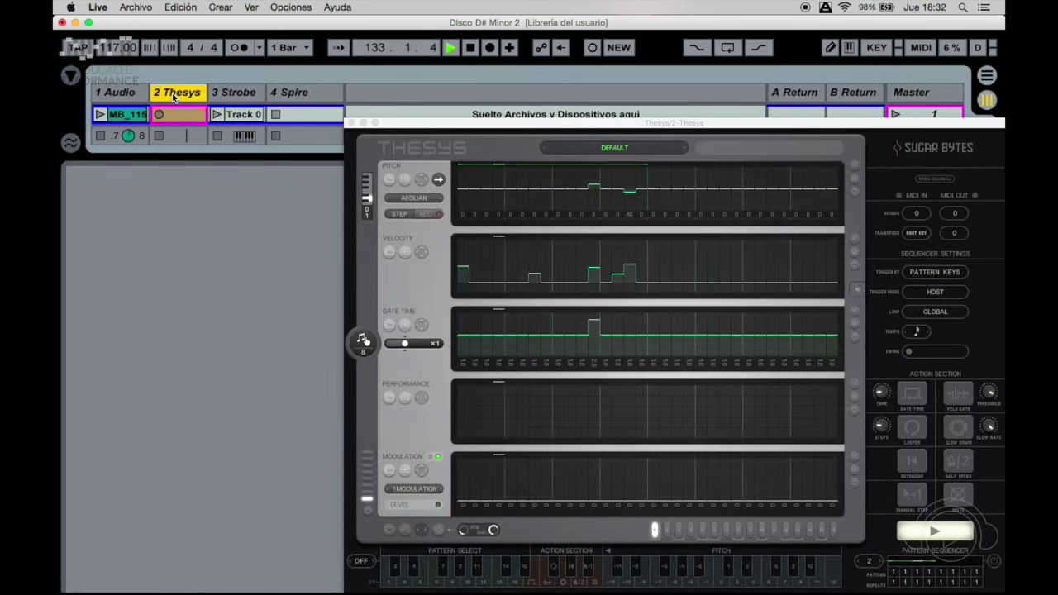
click(237, 93)
double_click(278, 158)
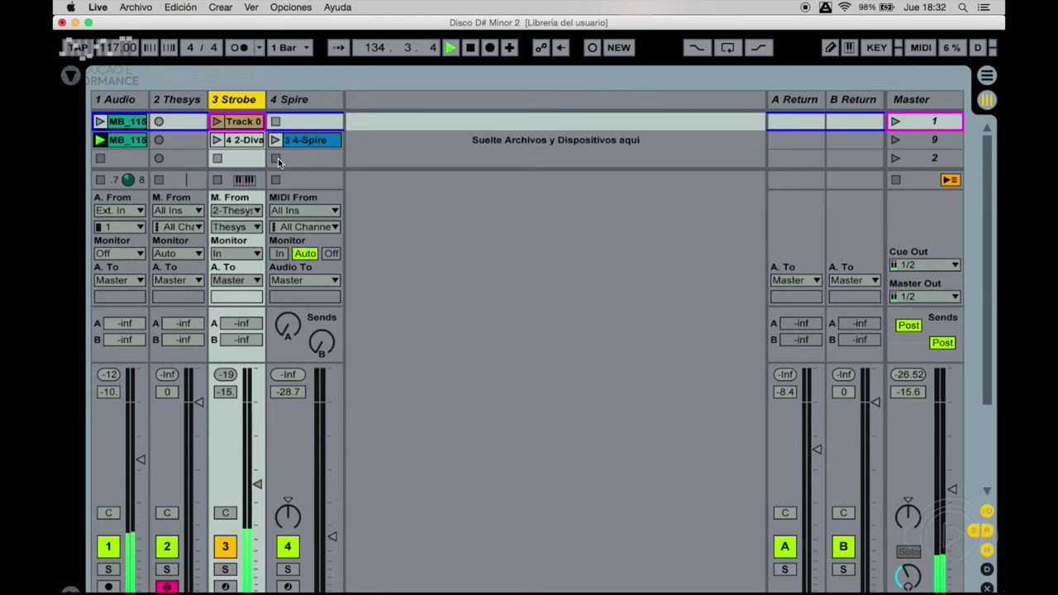
click(240, 210)
click(240, 226)
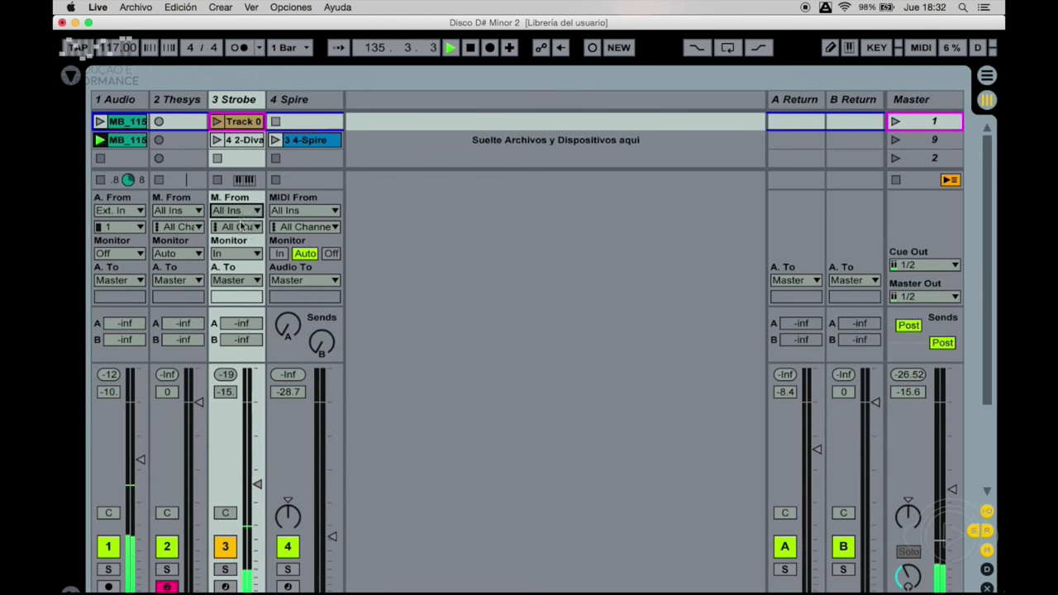
click(242, 257)
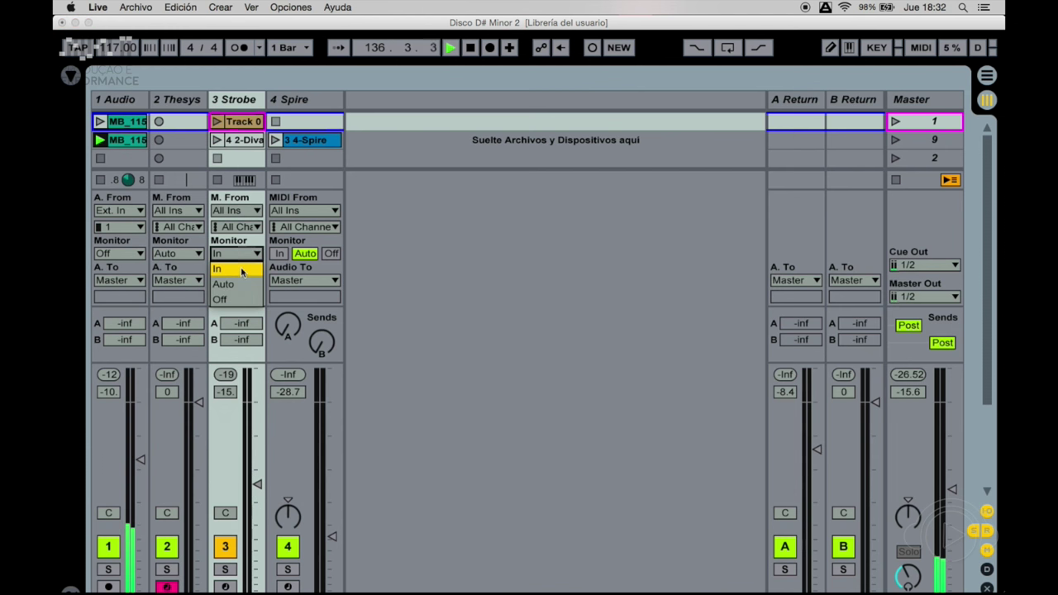
click(240, 284)
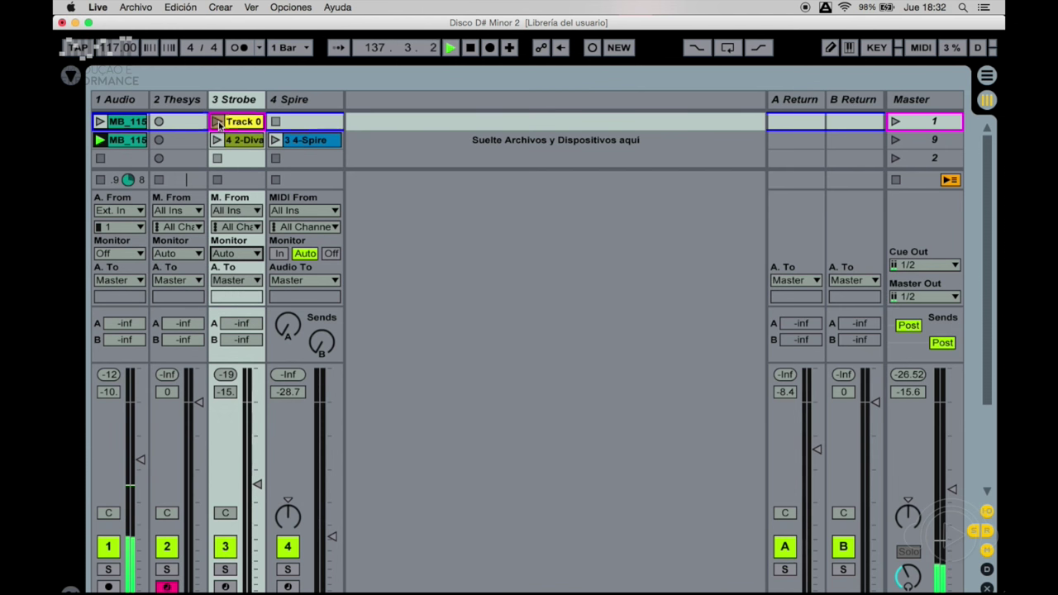
Launch the Track 0 clip with the Strobe track volume at -14, and show the clip's notes
click(216, 122)
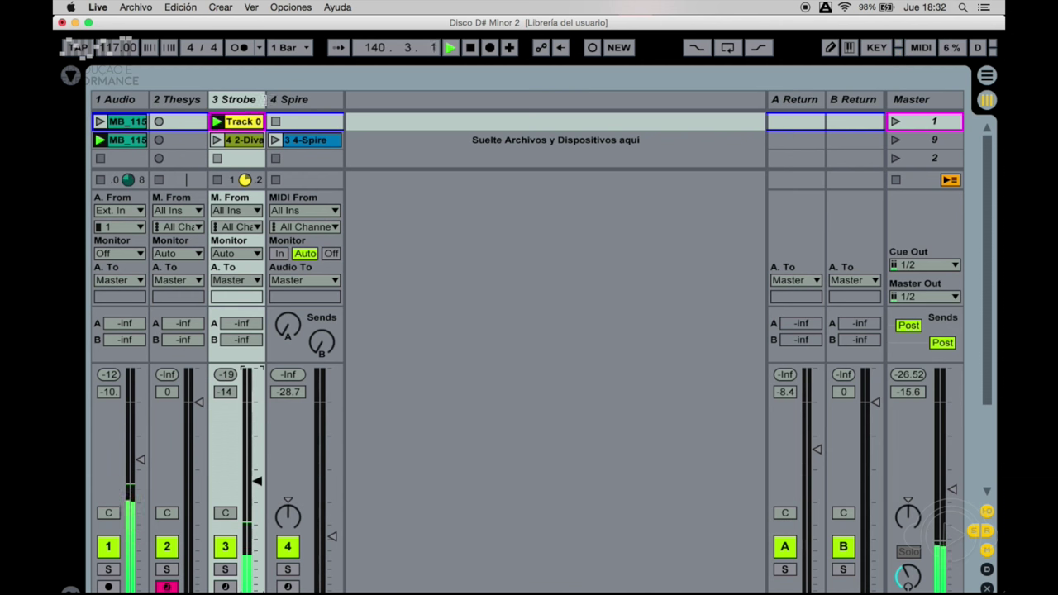
double_click(242, 123)
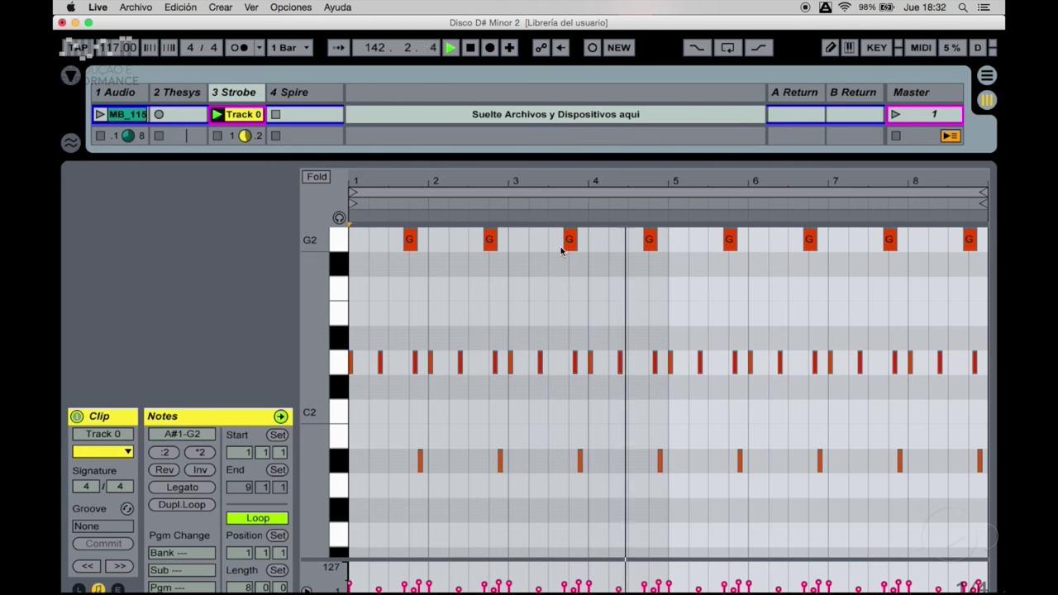
Move the arrangement loop to span bars 1 to 5 and return to the session mixer
key(Tab)
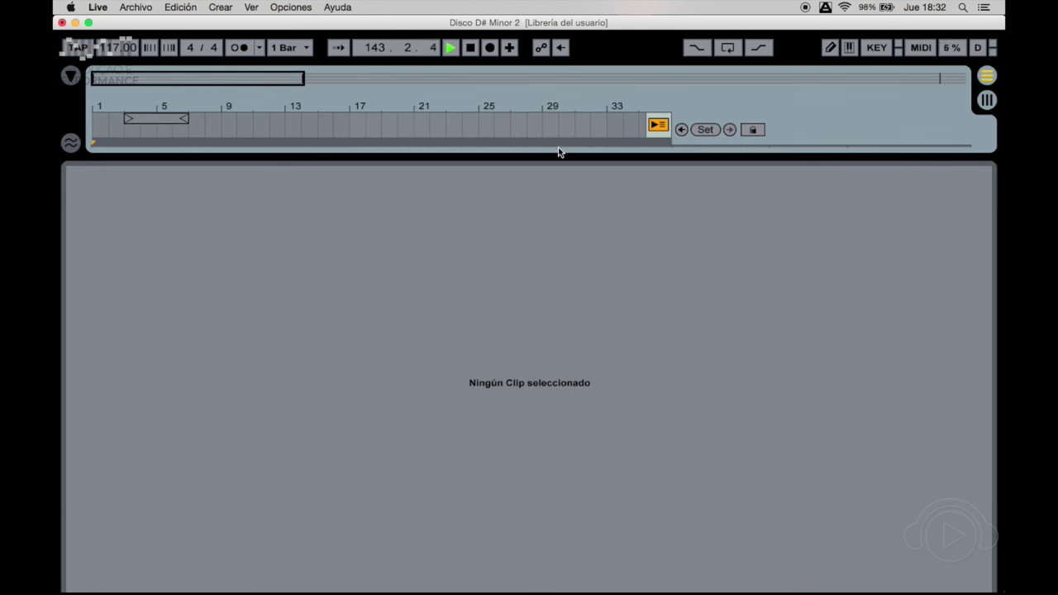
drag(557, 152, 463, 206)
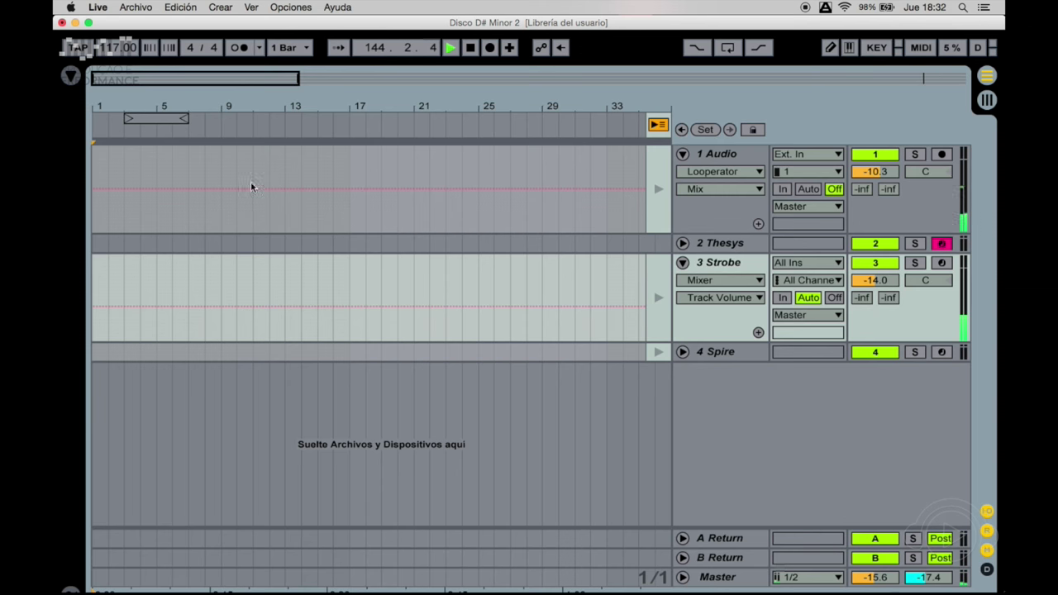
drag(163, 115, 132, 116)
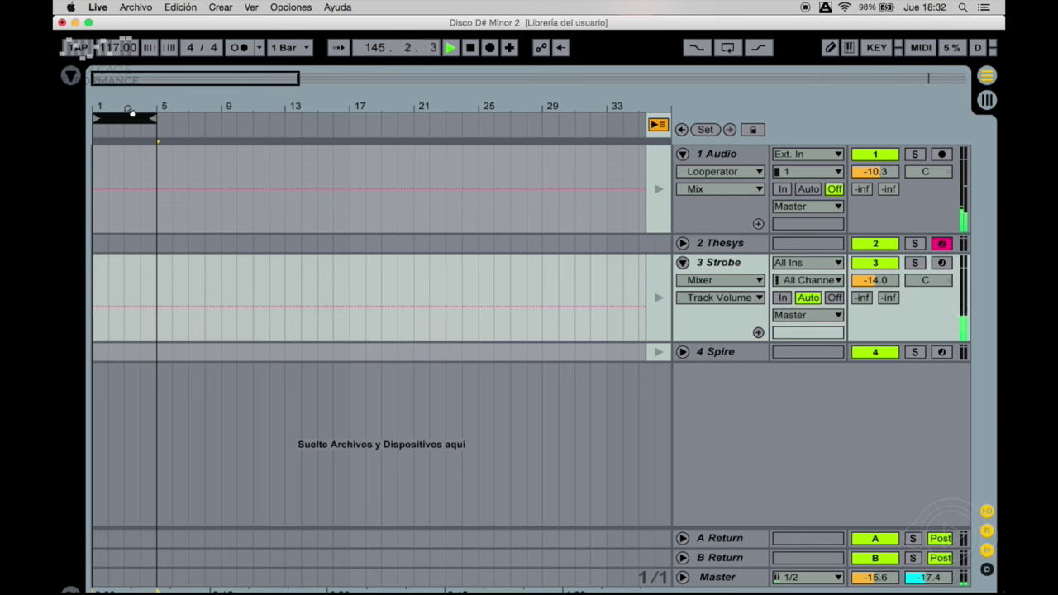
key(Tab)
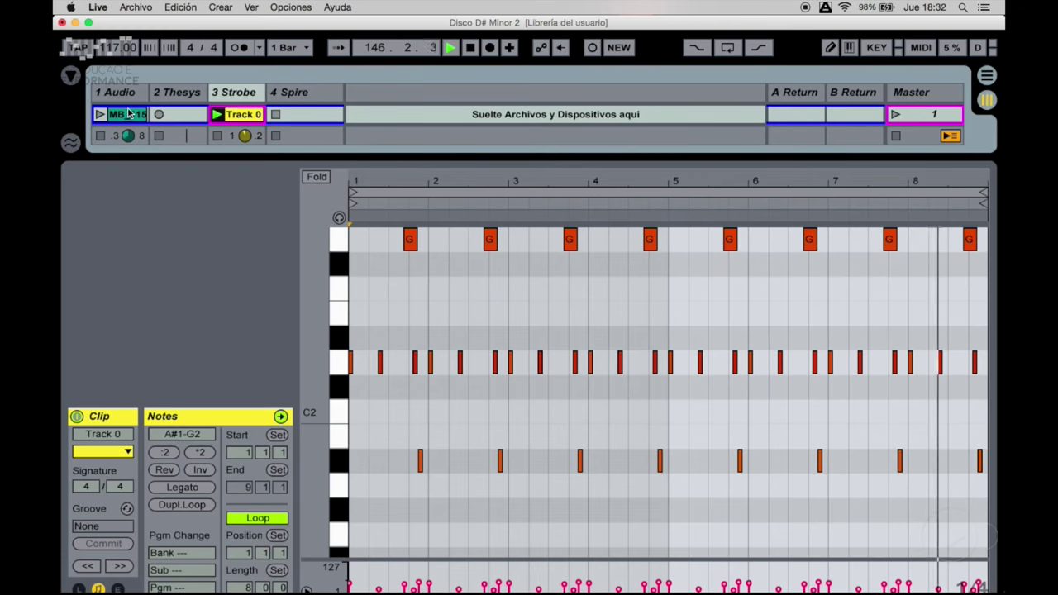
drag(329, 156, 329, 591)
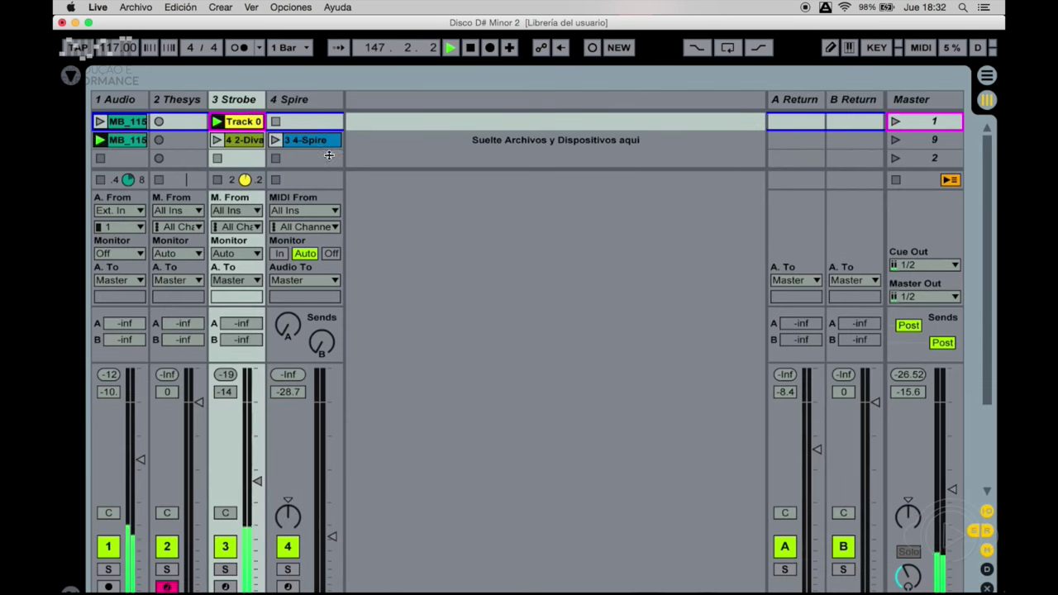
Move the Thesys track behind the Spire track as the fourth track
click(175, 100)
drag(378, 125, 411, 100)
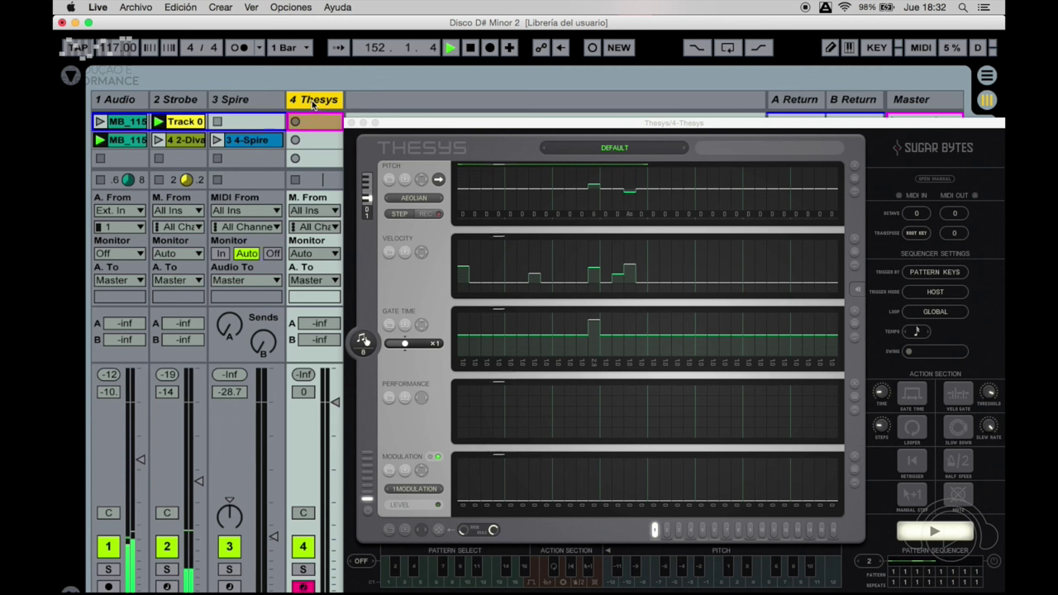
key(Tab)
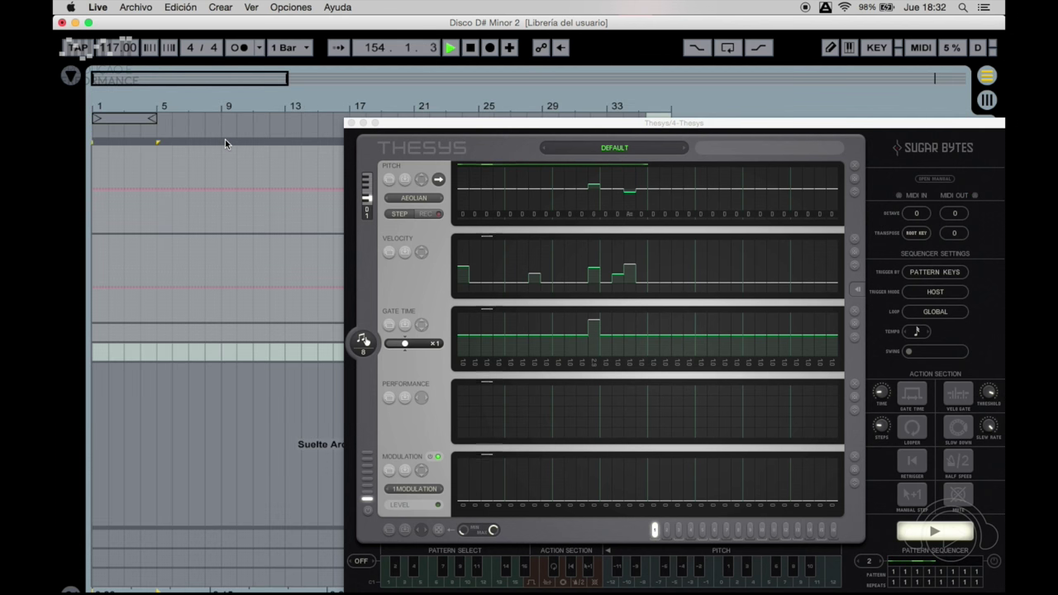
key(Tab)
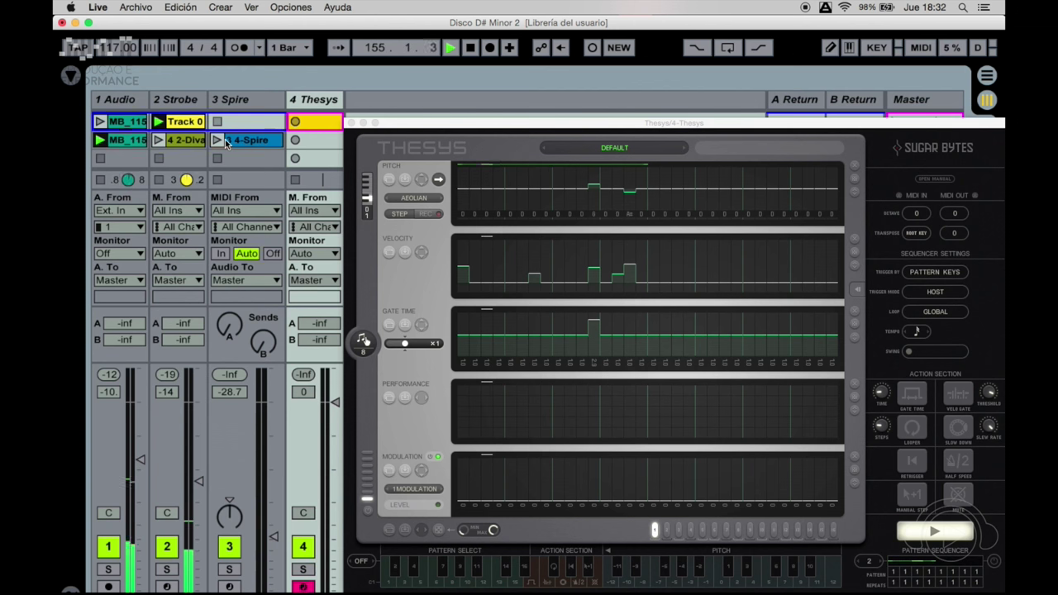
drag(407, 122, 409, 124)
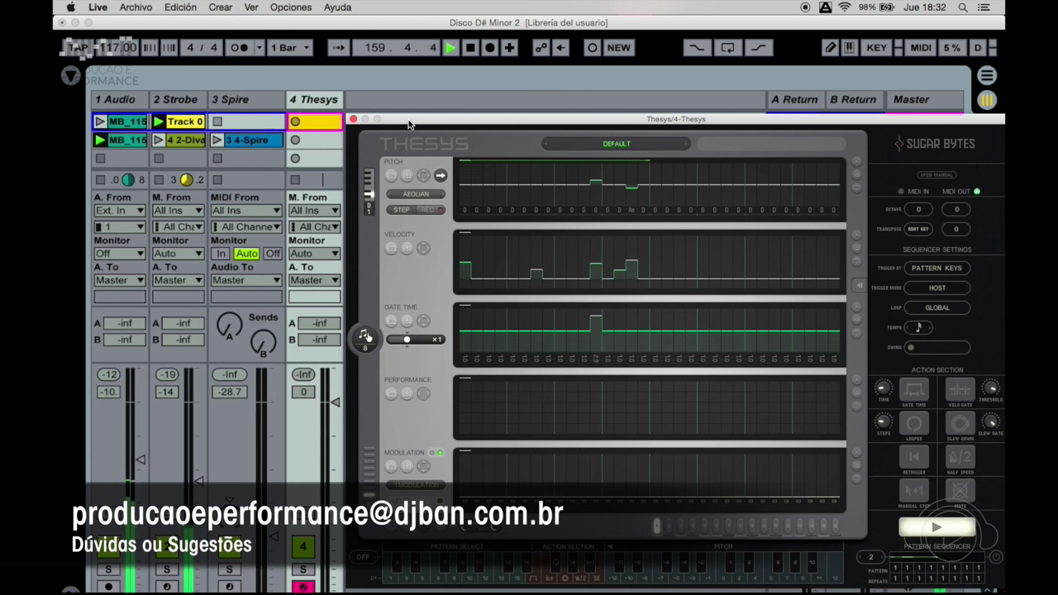